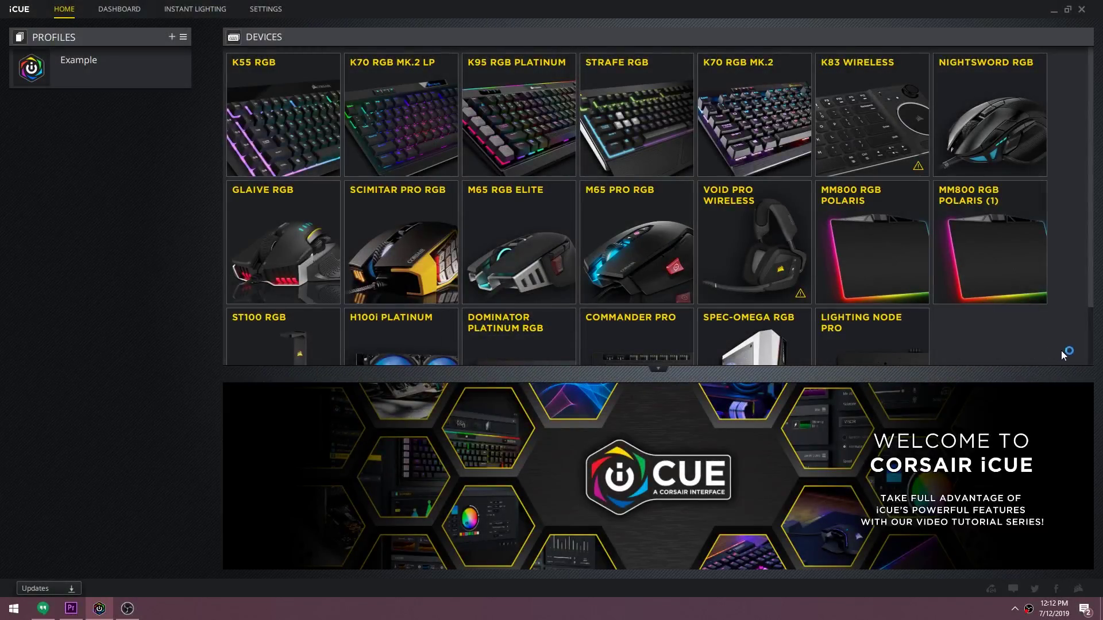
- Scroll the K70 RGB MK.2 keyboard page down and back up to view its empty Lighting Effects
scroll(994, 356, down, 1)
scroll(994, 353, up, 1)
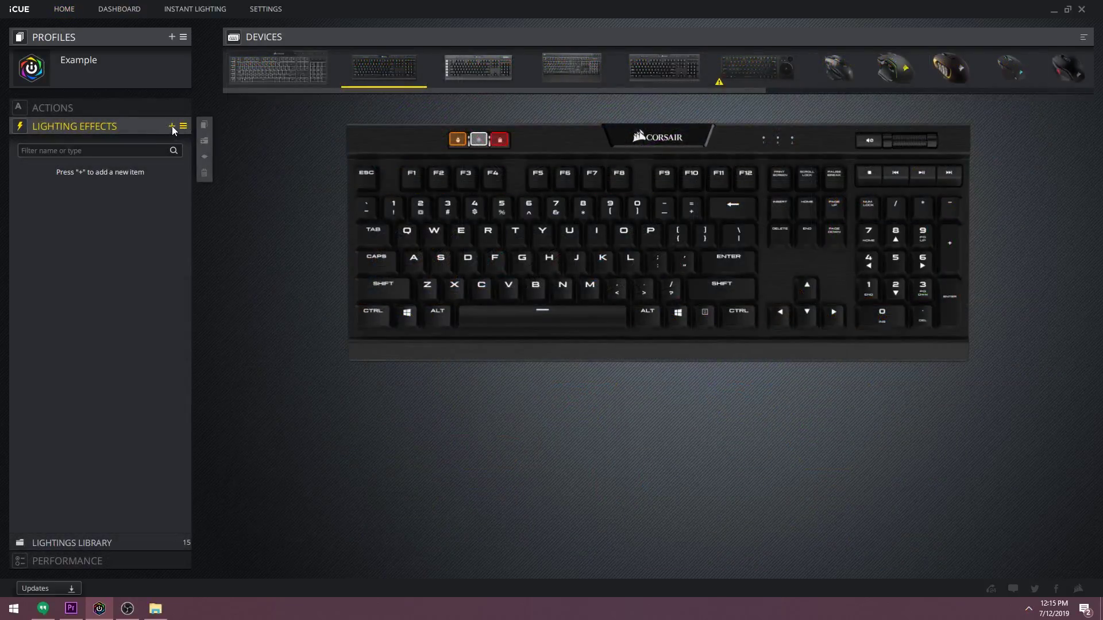
- Add a new lighting effect and set its type to Solid, creating Solid 1
click(171, 126)
click(301, 397)
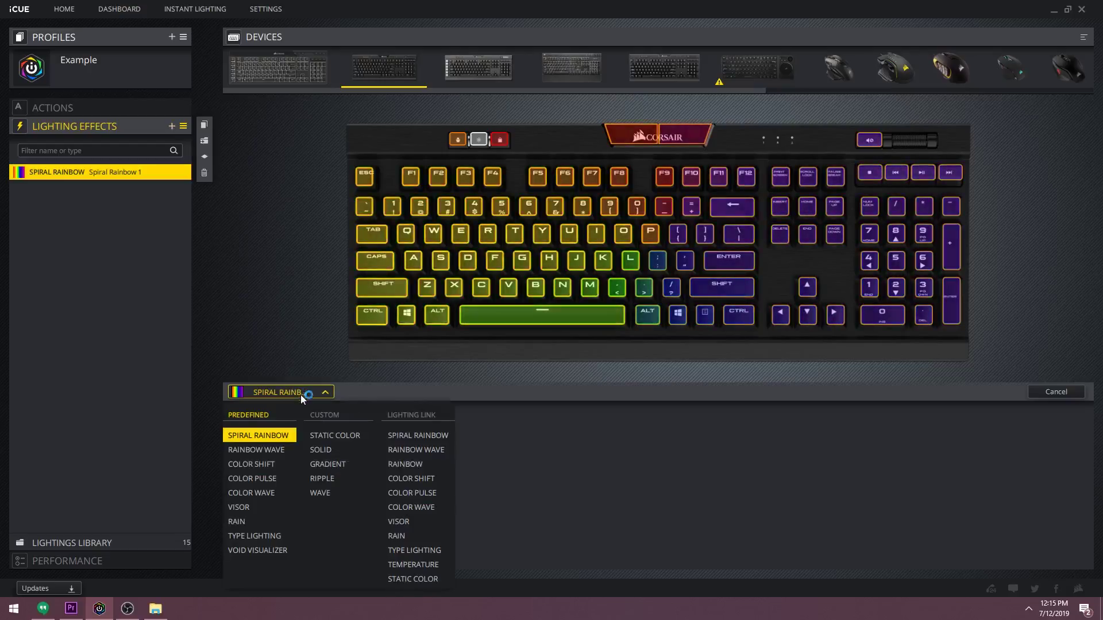
click(336, 450)
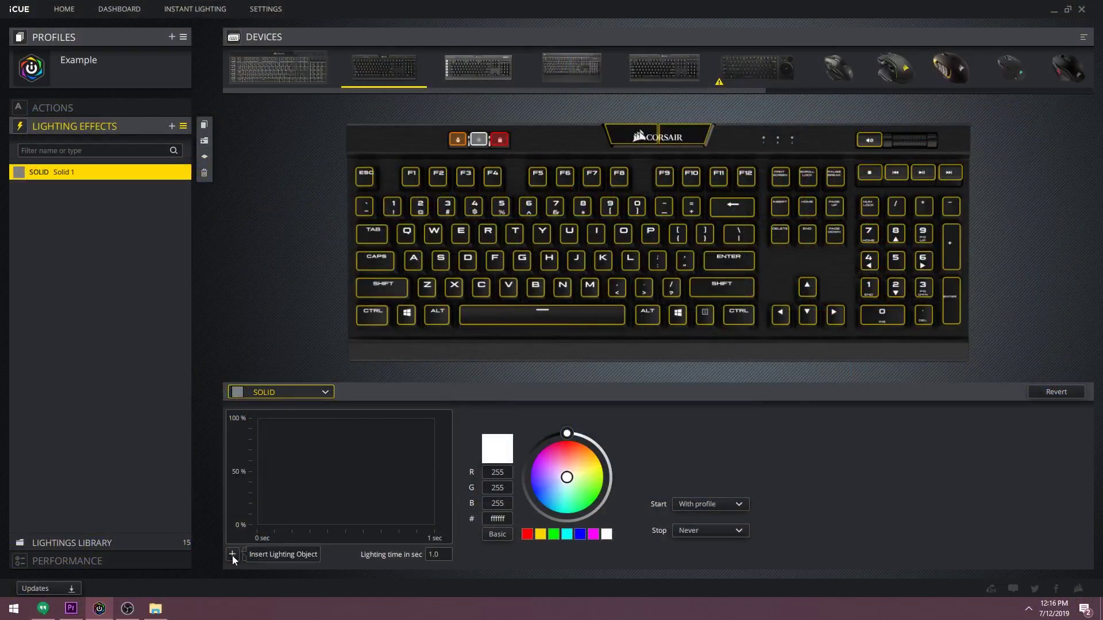
- Insert a white lighting object that starts at 0.5 sec and ends at 1 sec
click(232, 555)
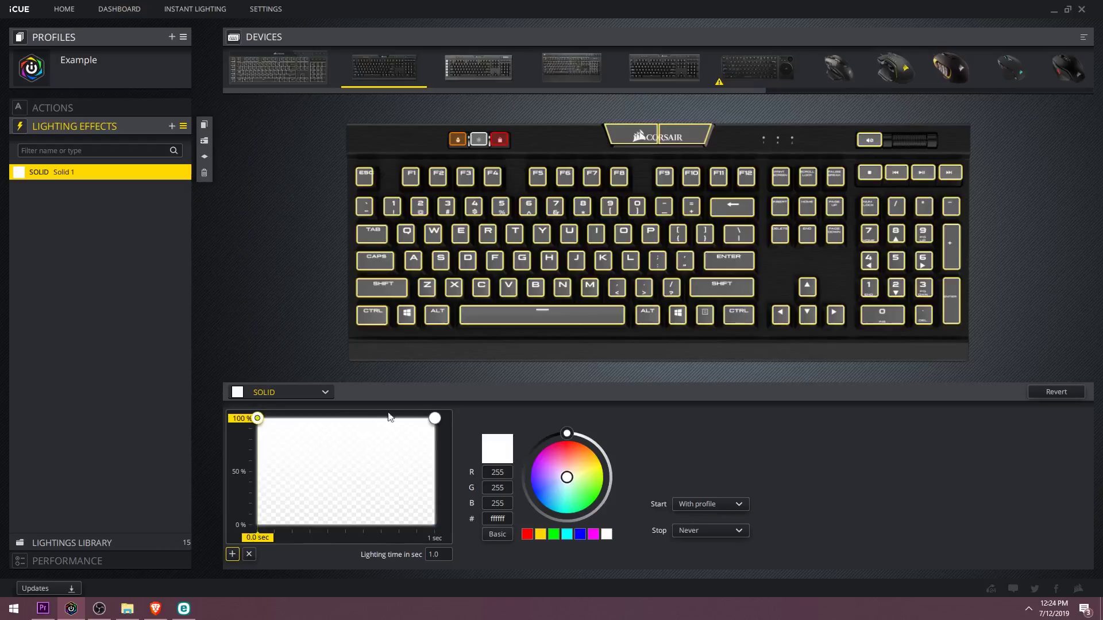
click(435, 418)
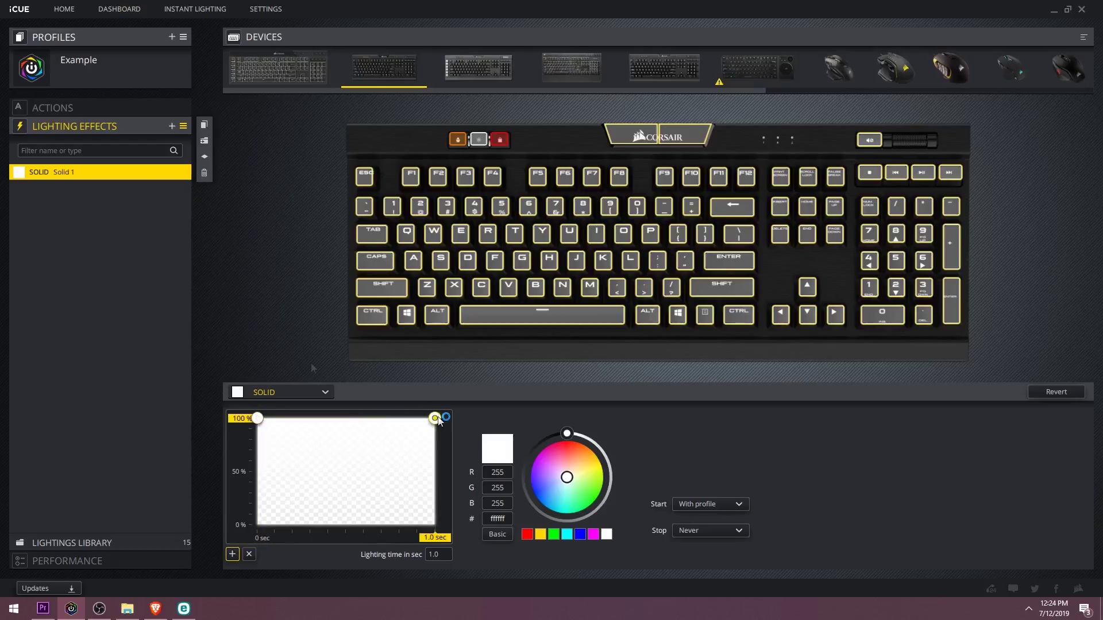
drag(257, 420, 343, 401)
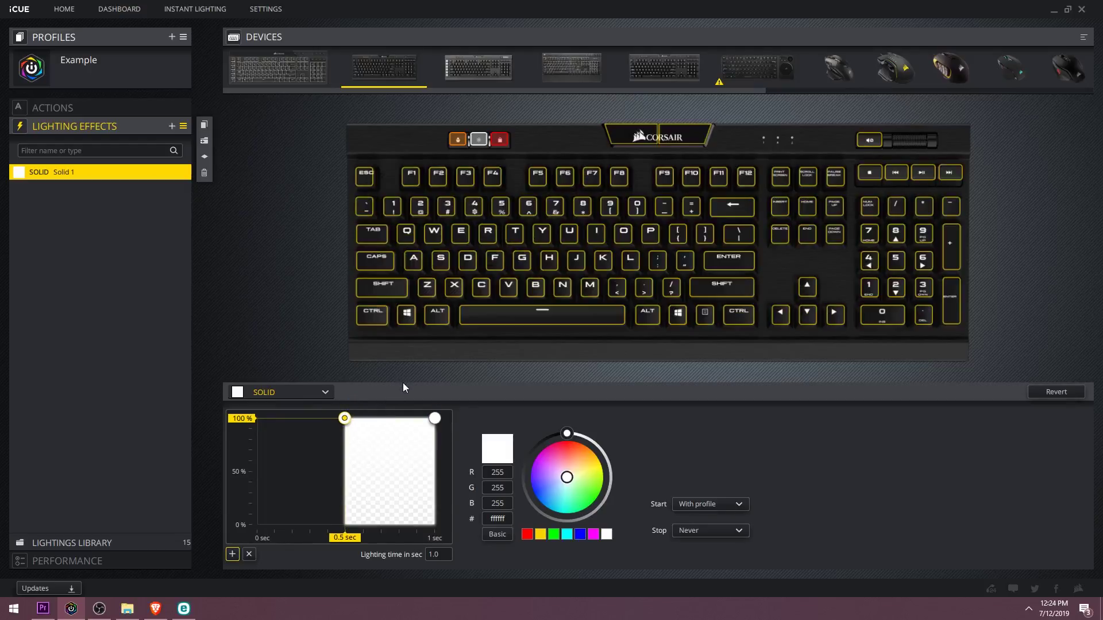
click(434, 419)
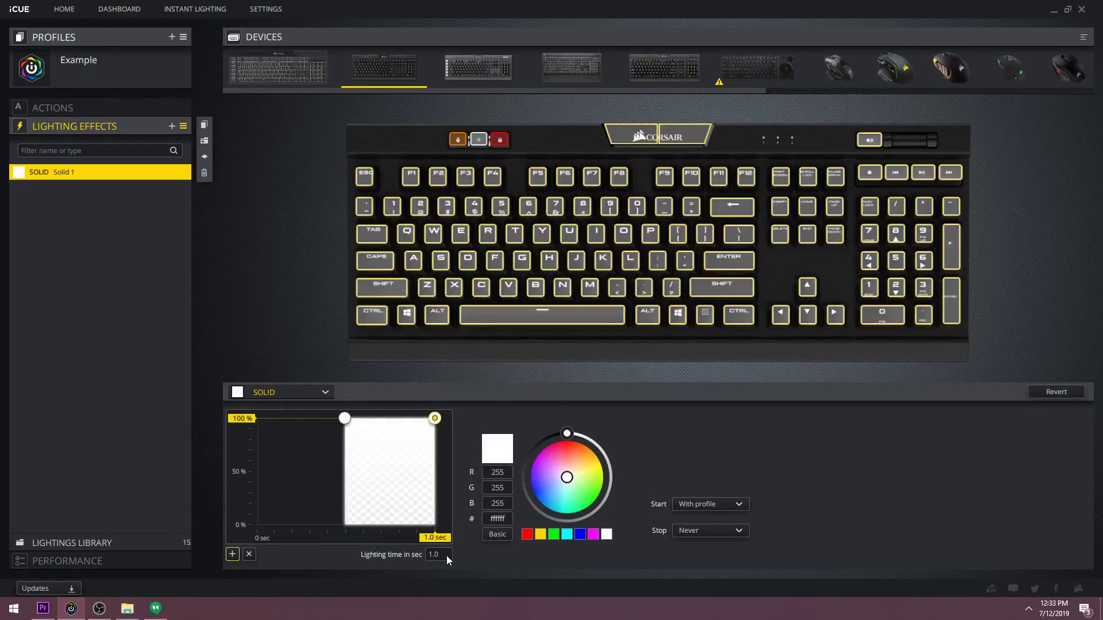
- Set Solid 1's lighting time to 2.0 seconds
click(446, 556)
text(2.0)
key(Return)
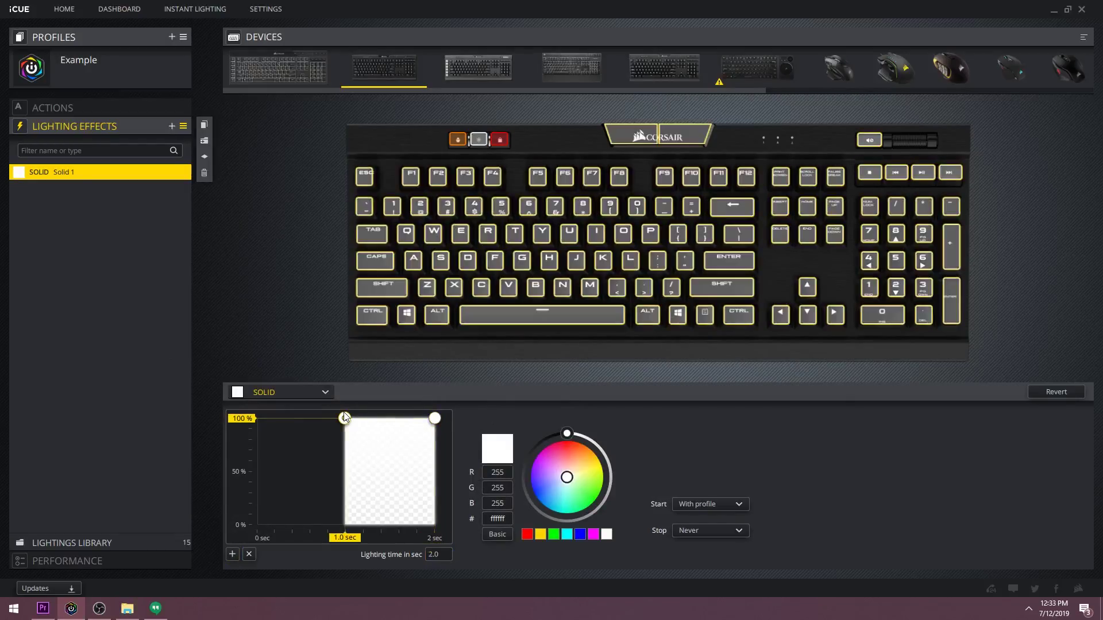
- Set the lighting time to 5 and add two more lighting objects for three in total
click(443, 559)
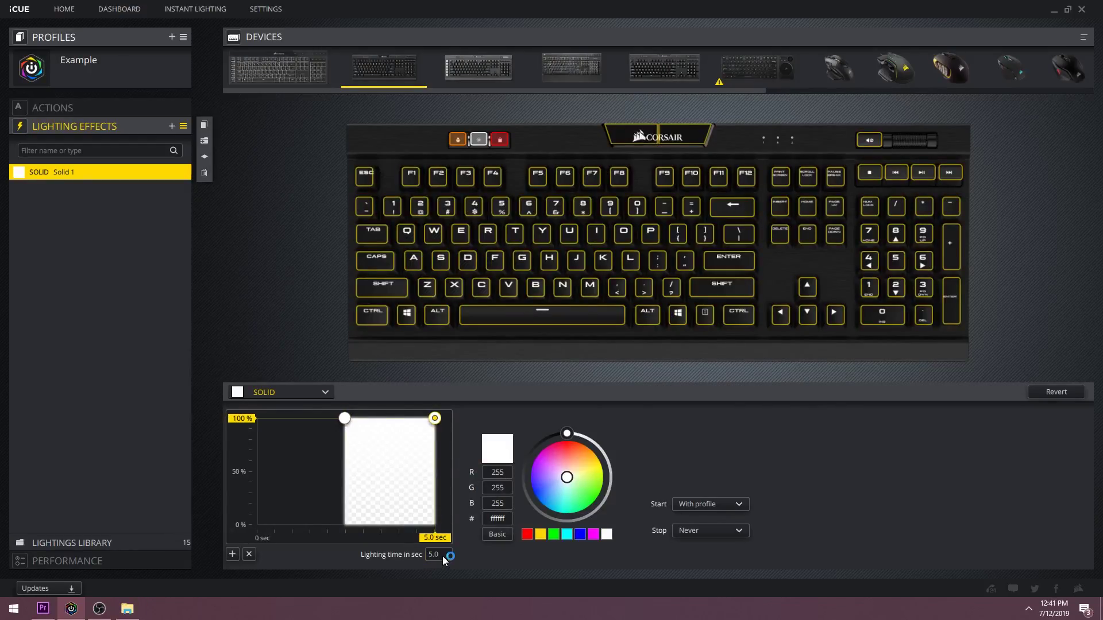
text(5)
click(233, 555)
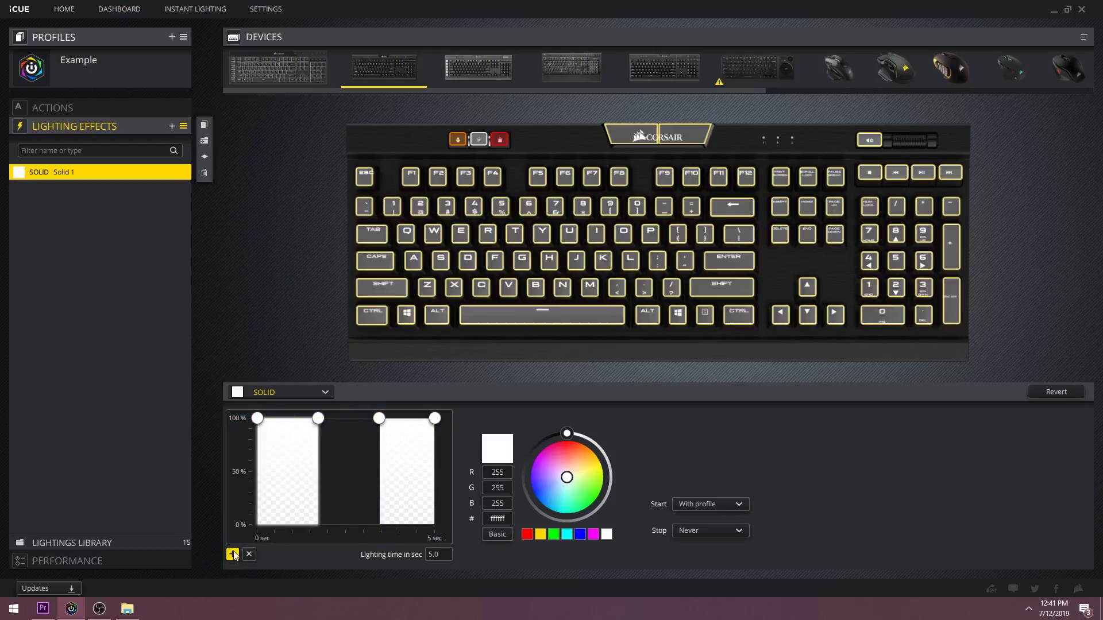
click(233, 555)
- Colour the three lighting objects blue, yellow and red, then check each and the 5.0-sec end
click(580, 534)
click(311, 418)
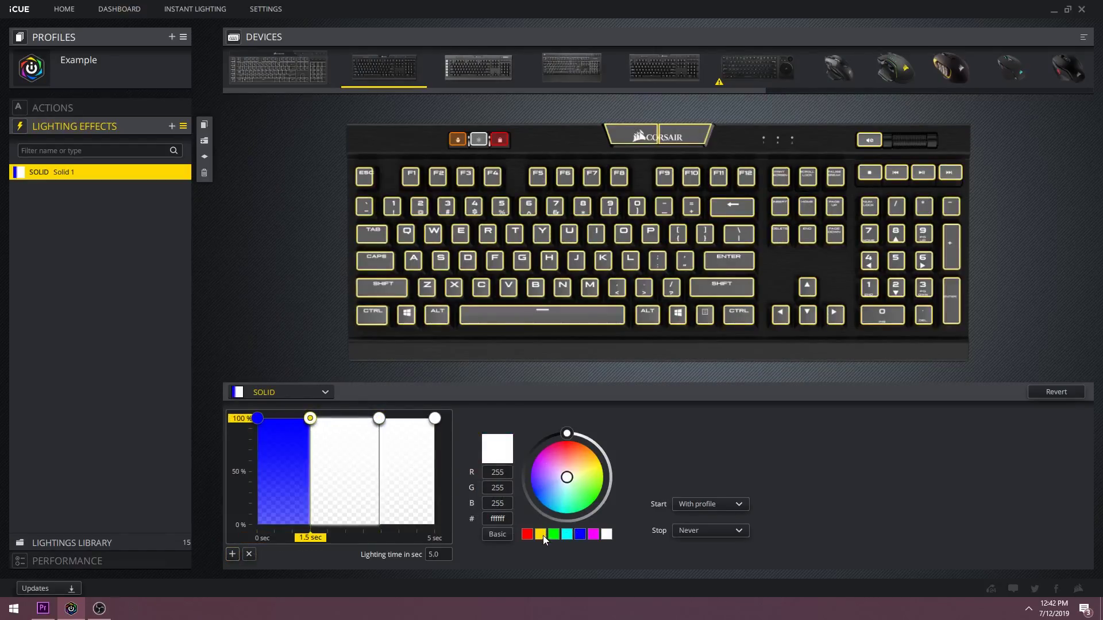
click(541, 534)
click(379, 418)
click(527, 534)
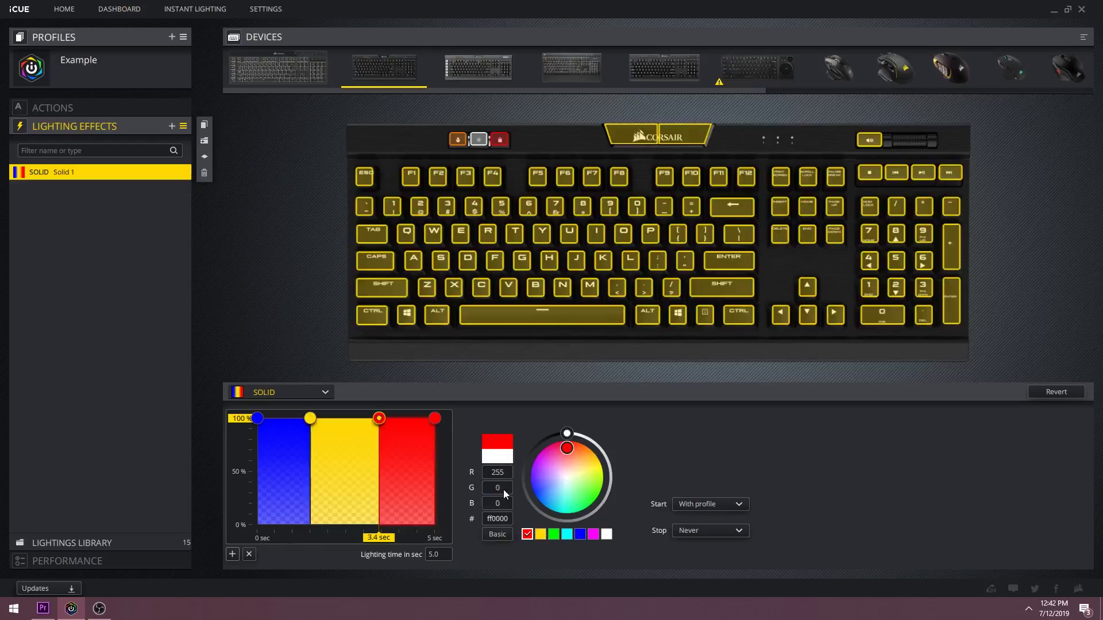
click(257, 418)
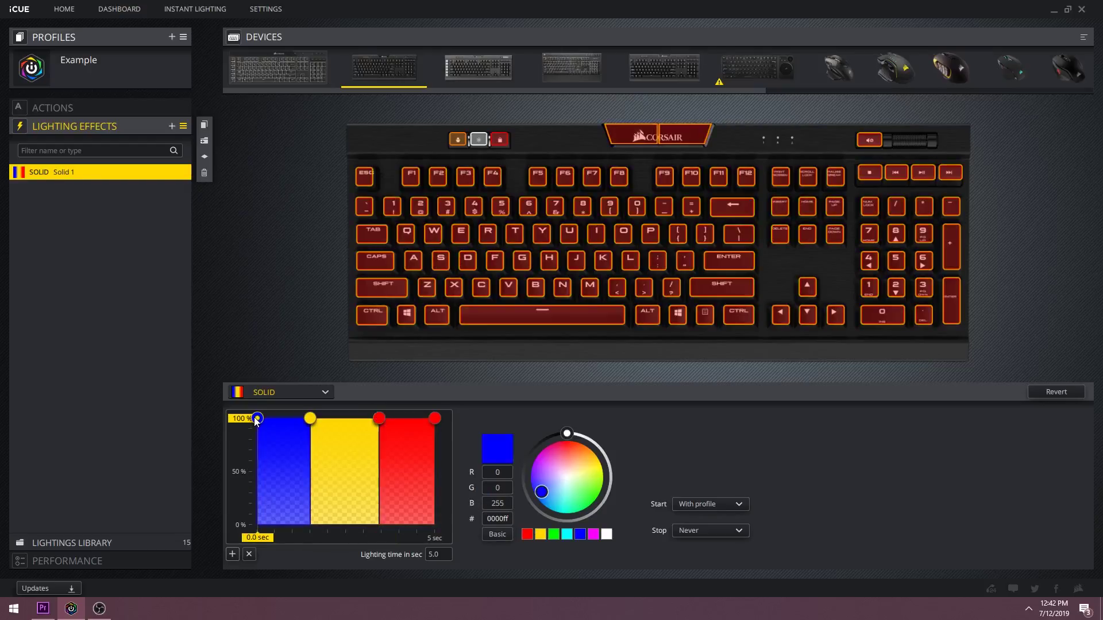
click(310, 418)
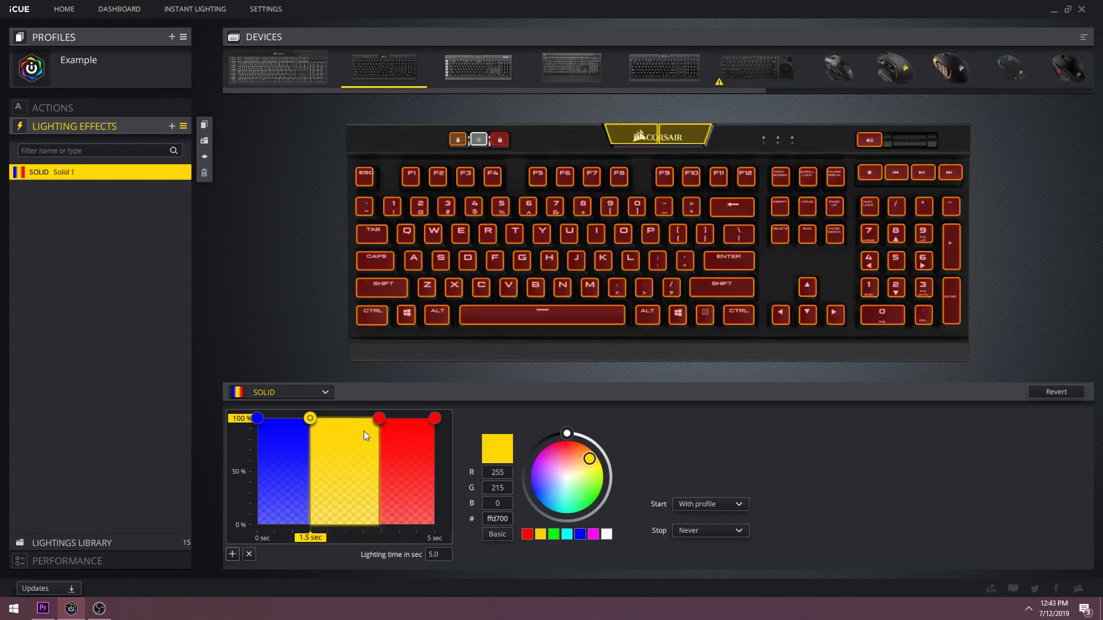
click(379, 417)
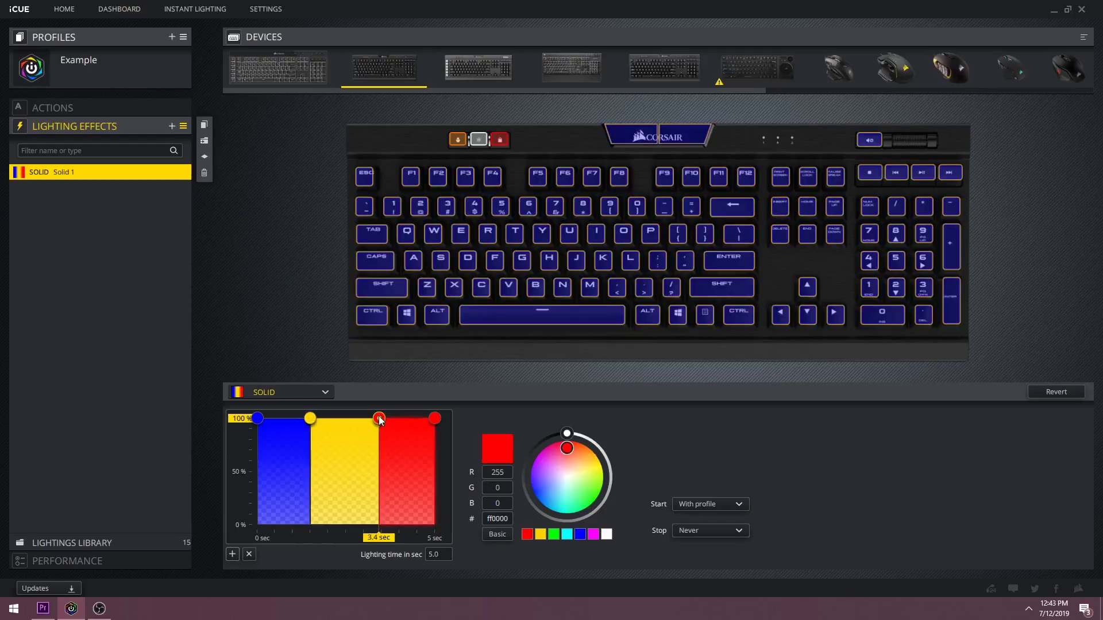
click(435, 419)
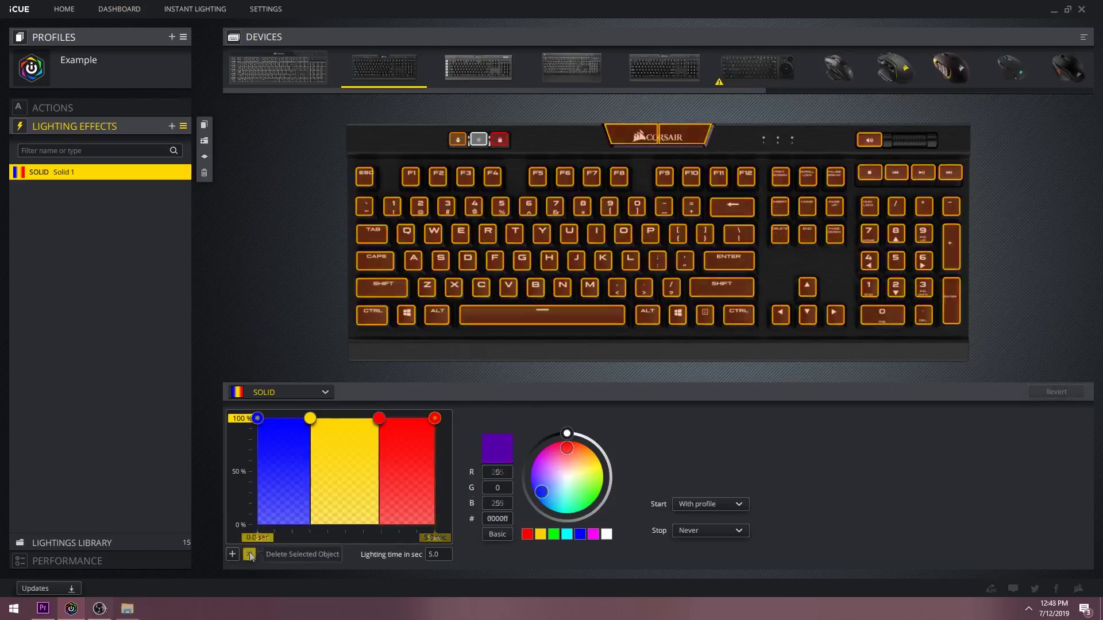
- Delete the blue, yellow and red lighting objects, emptying Solid 1's timeline
click(249, 554)
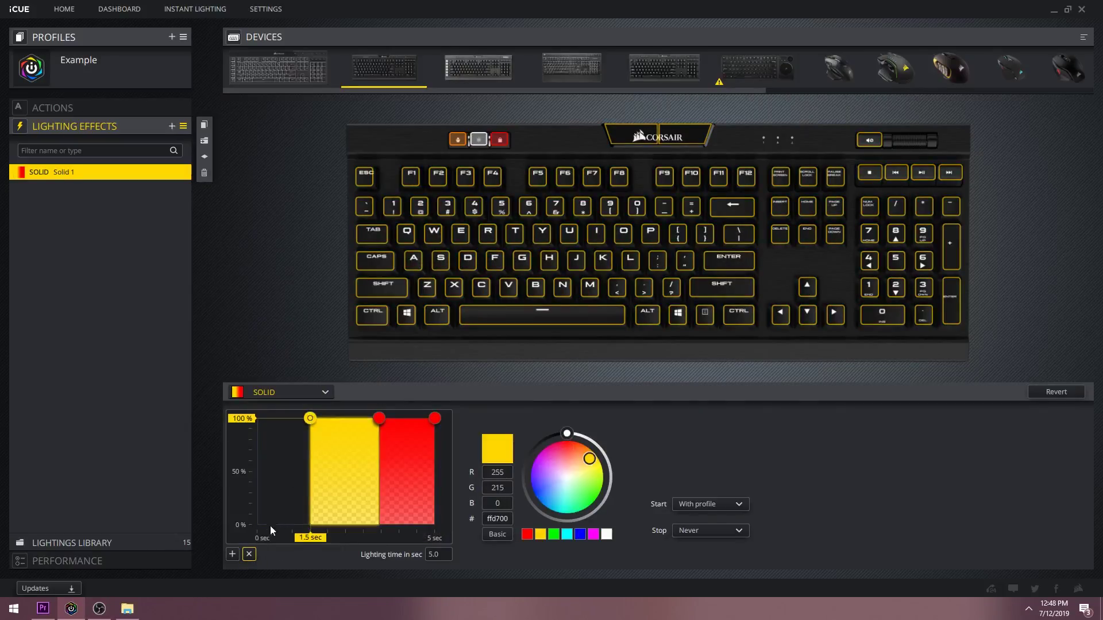
click(249, 554)
click(379, 418)
click(249, 553)
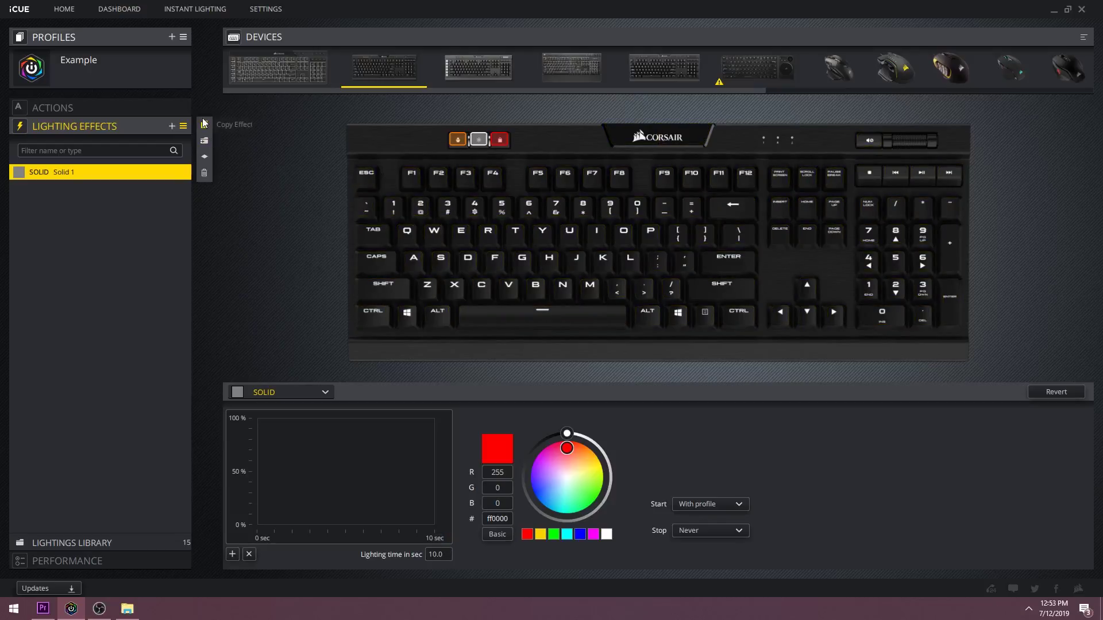
- Duplicate the Solid 1 effect several times with Copy Effect
click(205, 124)
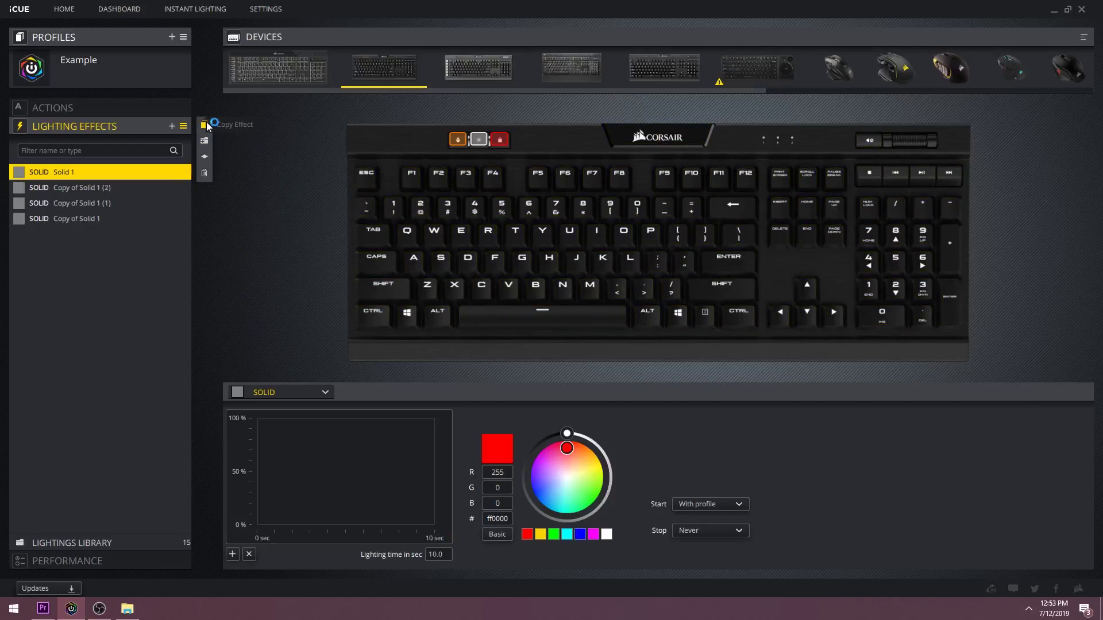
click(205, 124)
click(204, 125)
click(205, 125)
click(204, 125)
- Rename the ten Solid effects 1 through 10
double_click(105, 172)
text(1)
double_click(69, 187)
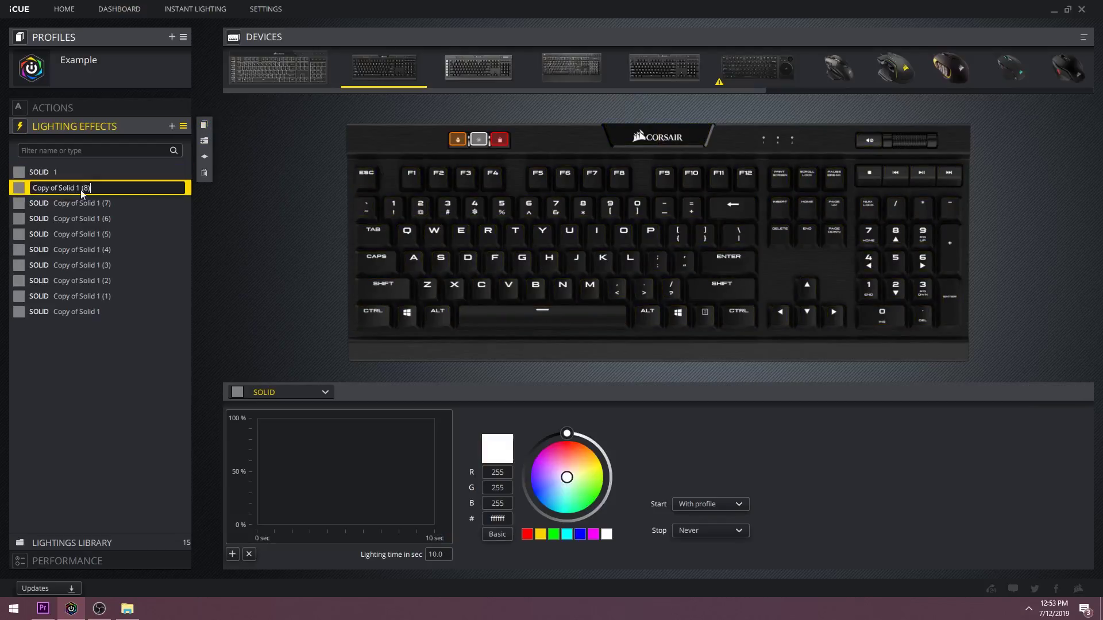
text(2)
double_click(58, 203)
text(3)
double_click(73, 219)
text(4)
double_click(40, 233)
text(5)
double_click(58, 249)
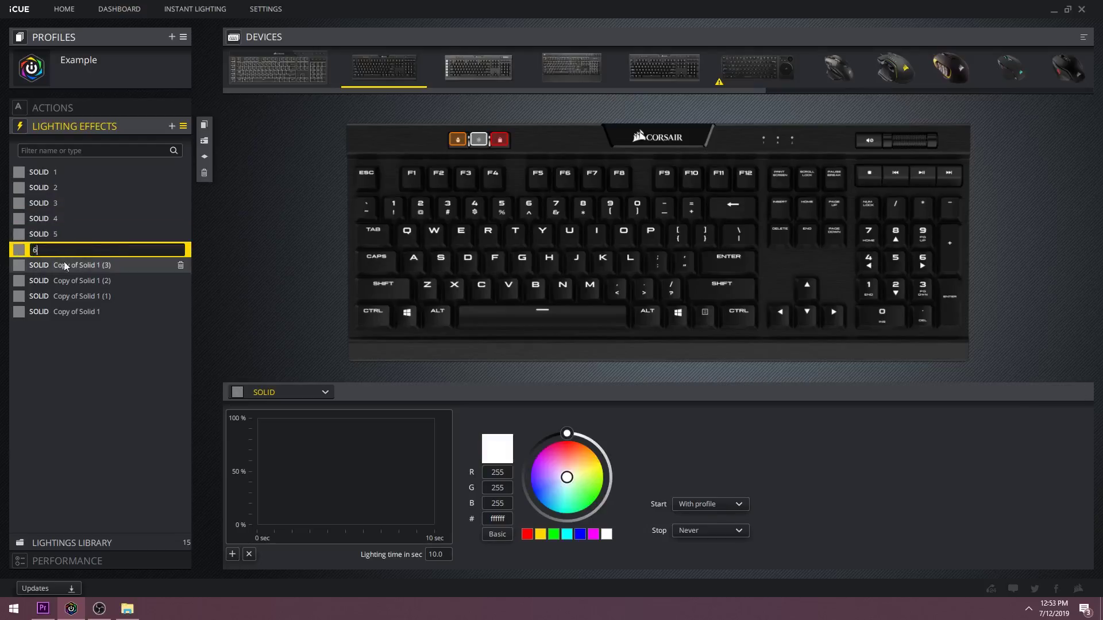
text(6)
double_click(67, 265)
text(7)
double_click(80, 281)
text(8)
double_click(97, 296)
text(9)
double_click(61, 311)
text(10)
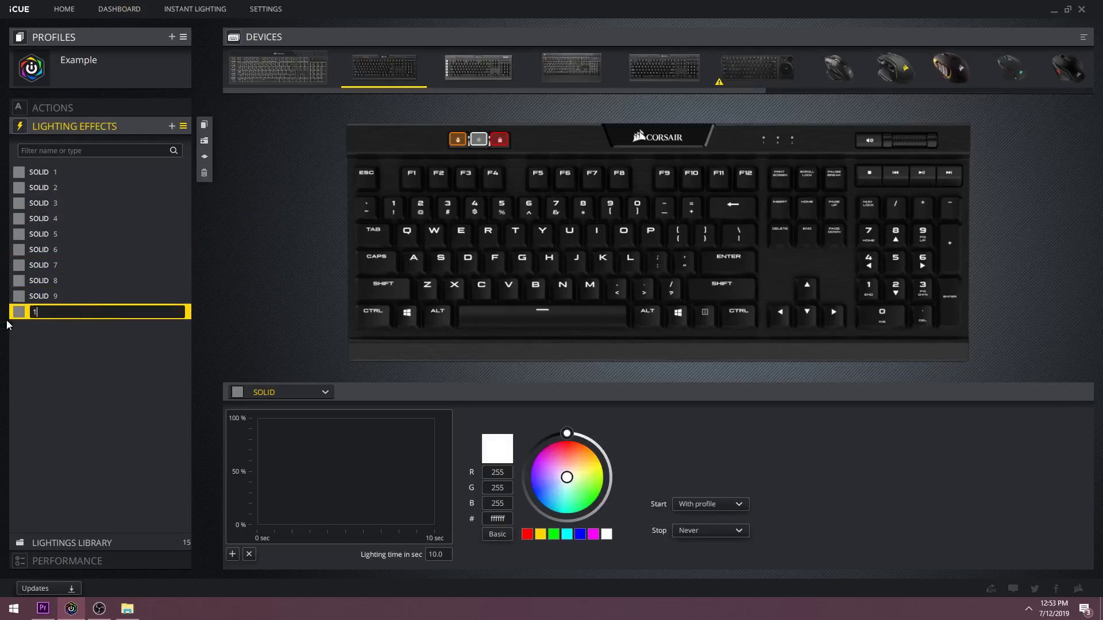
key(Return)
- Give effects 1–3 white blocks at 0–1, 1–2 and from 2 seconds
click(233, 555)
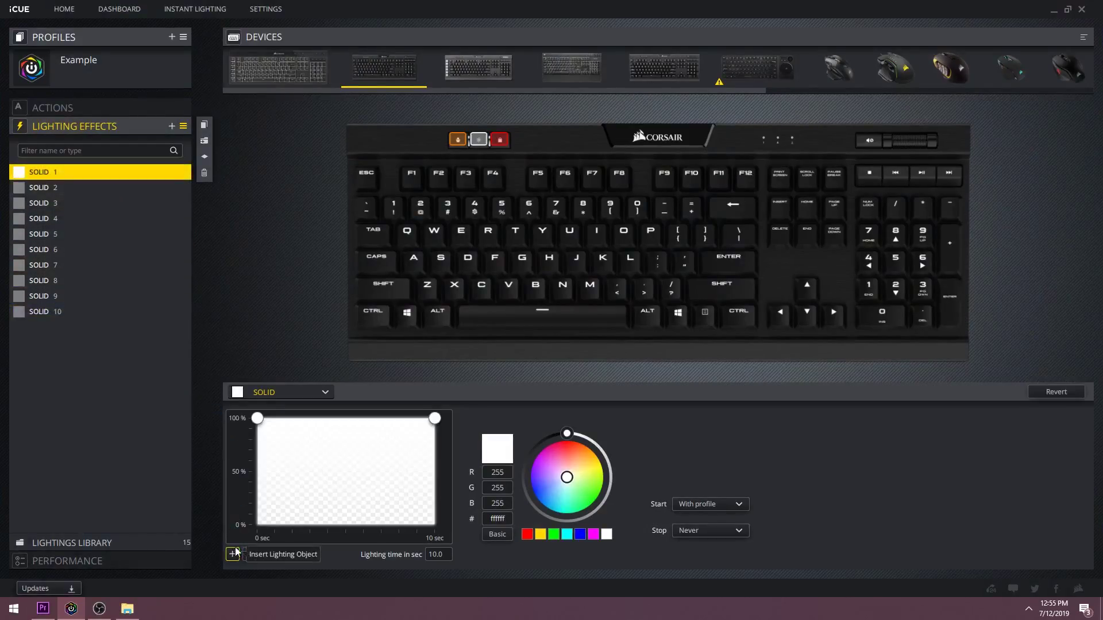
drag(435, 435, 273, 392)
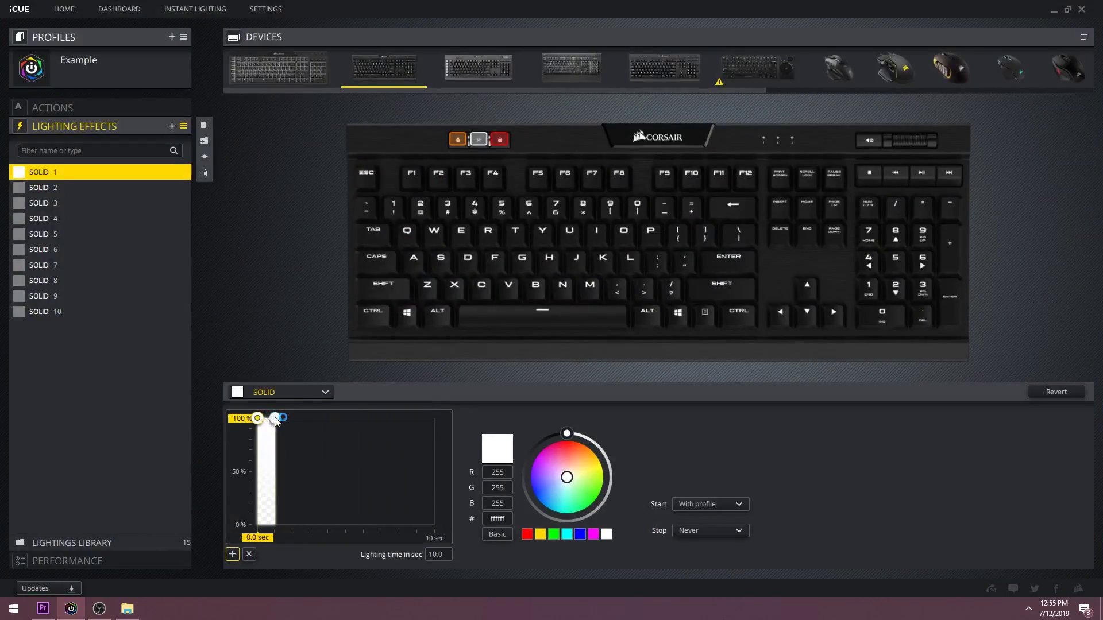
click(102, 188)
click(233, 555)
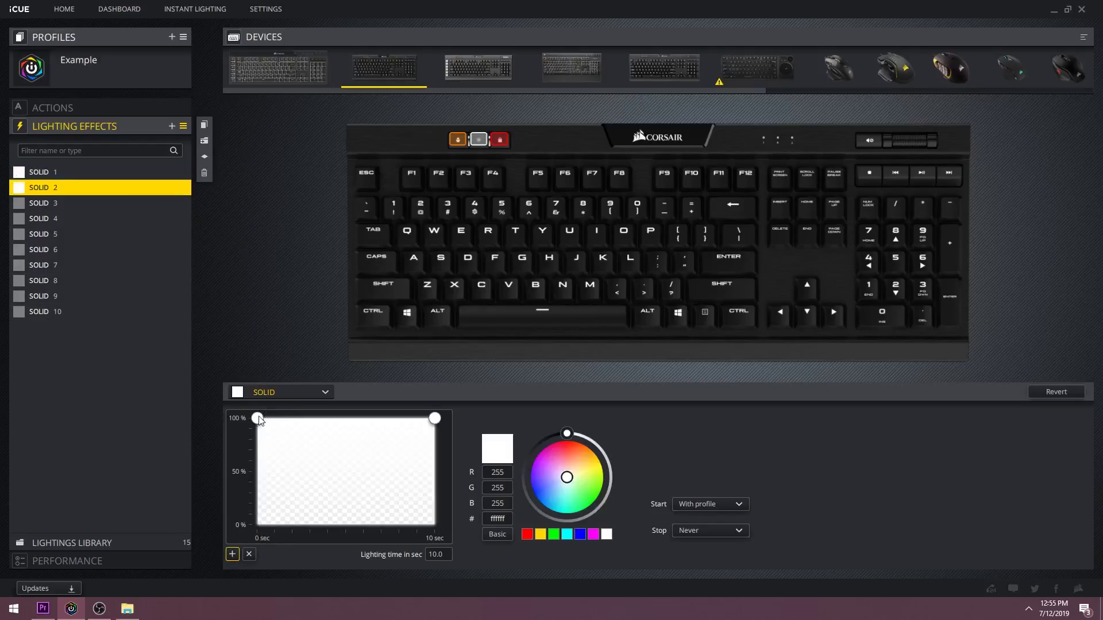
drag(259, 419, 275, 418)
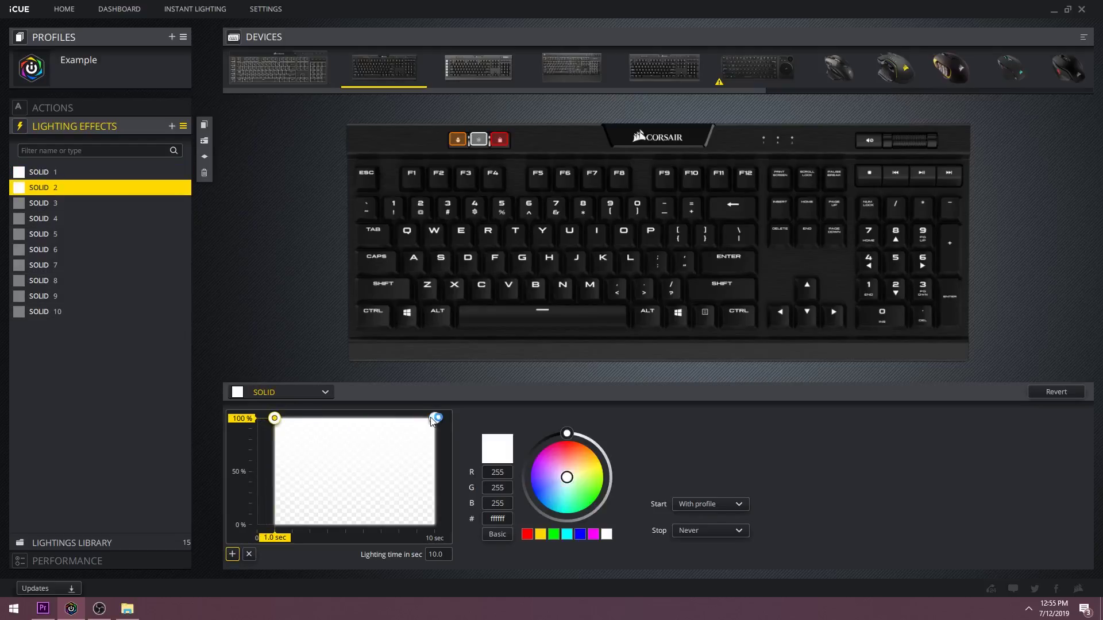
drag(432, 421, 291, 412)
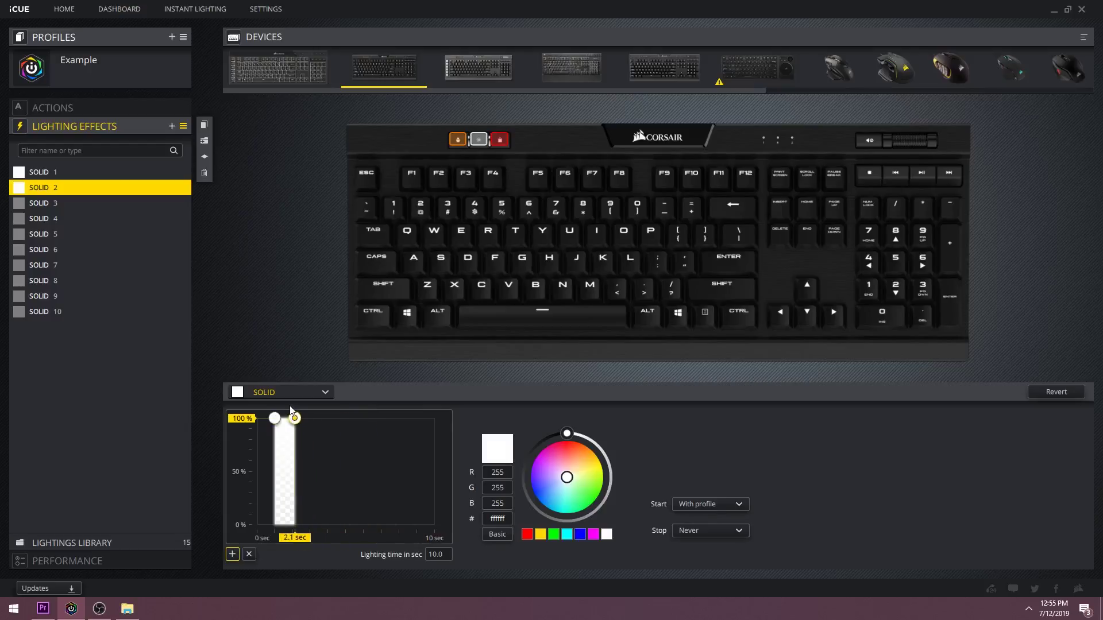
click(103, 203)
click(233, 555)
drag(258, 419, 324, 399)
- Add a white lighting block to each of SOLID 4 through SOLID 10
click(103, 218)
click(232, 554)
click(103, 234)
click(232, 554)
click(103, 250)
click(232, 554)
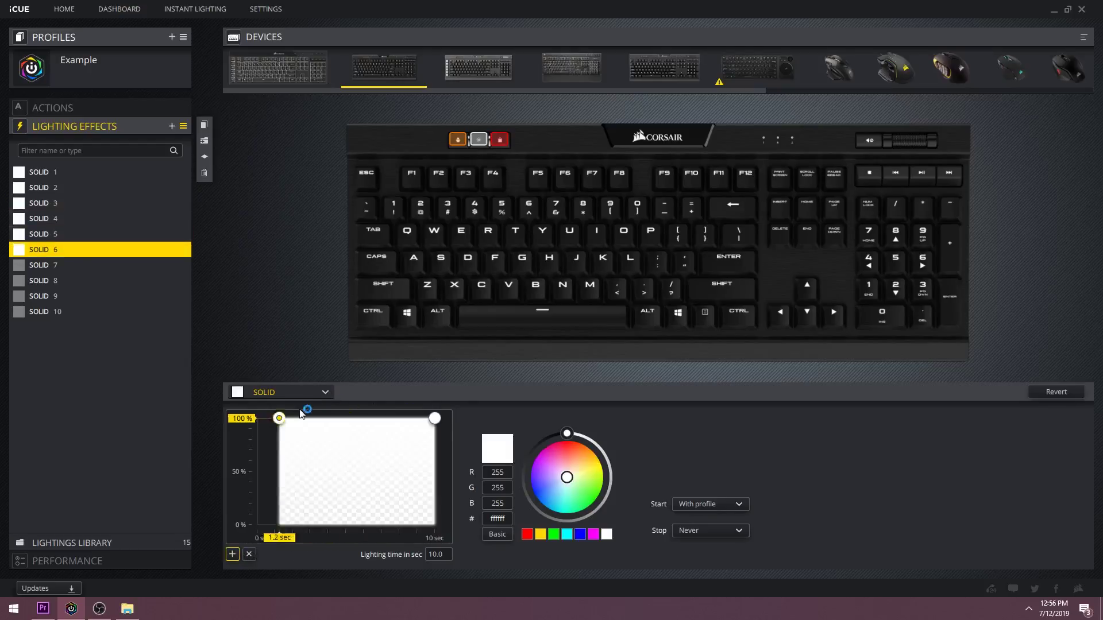
click(103, 265)
click(233, 554)
click(104, 280)
click(232, 554)
click(104, 296)
click(232, 554)
click(103, 311)
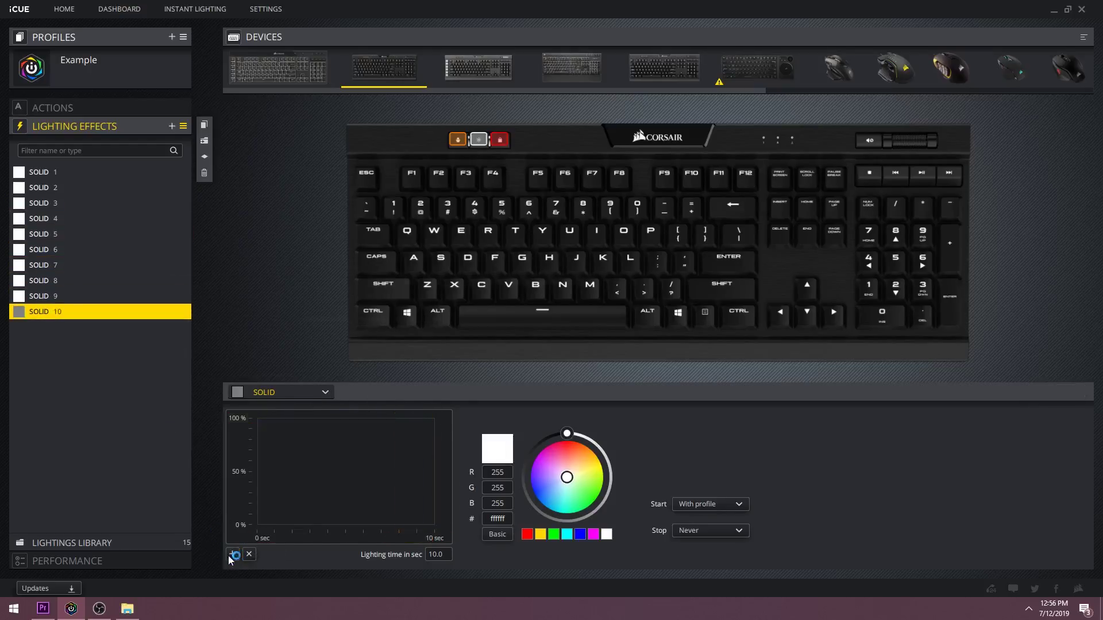
click(233, 555)
- Step through SOLID 1 to SOLID 10 to check each block's timing, ending on SOLID 1
click(155, 171)
click(122, 188)
click(121, 205)
click(115, 219)
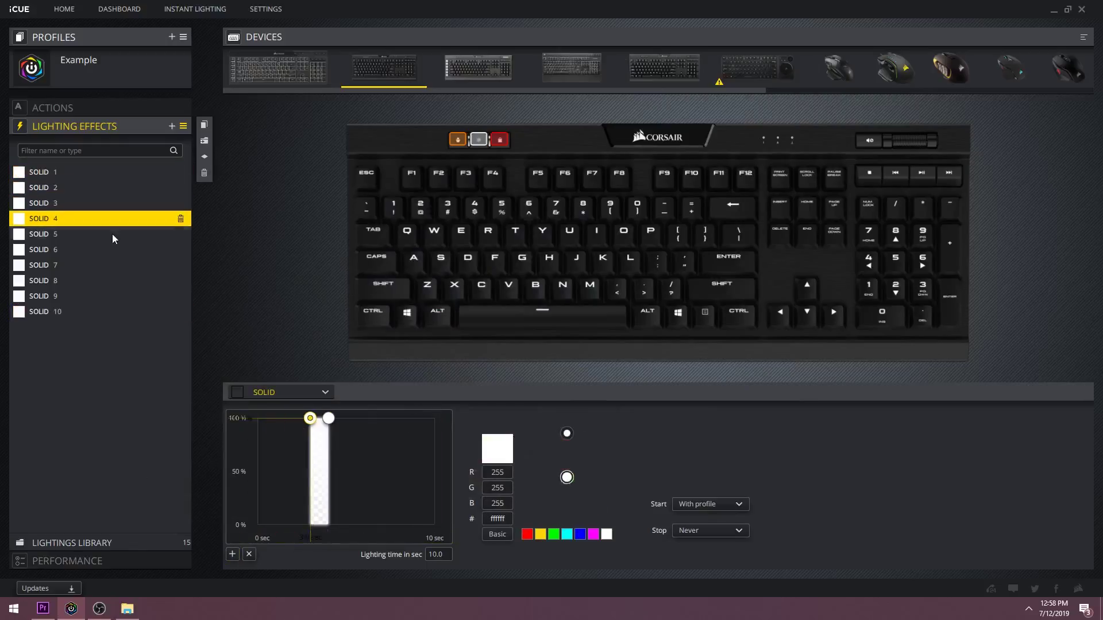
click(112, 234)
click(109, 249)
click(105, 265)
click(102, 280)
click(99, 295)
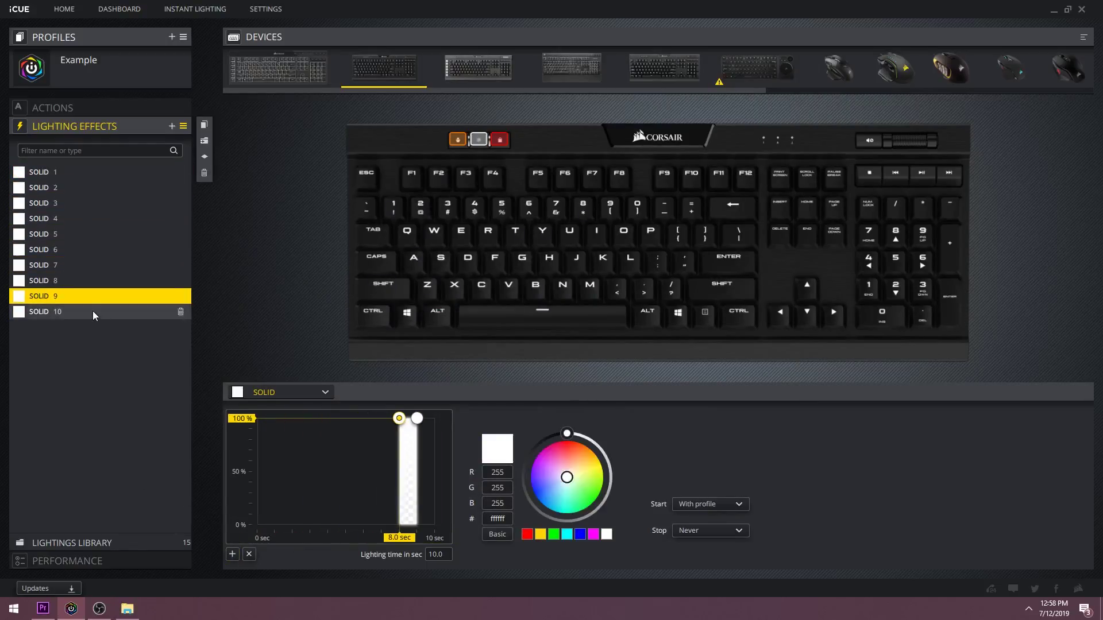
click(92, 312)
click(114, 172)
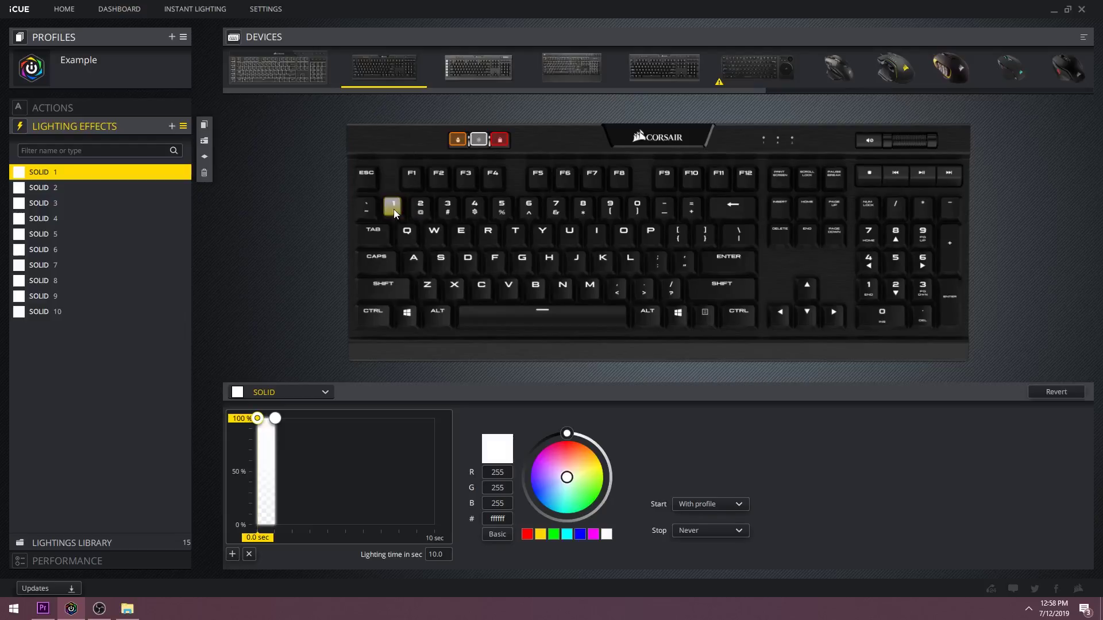
click(111, 191)
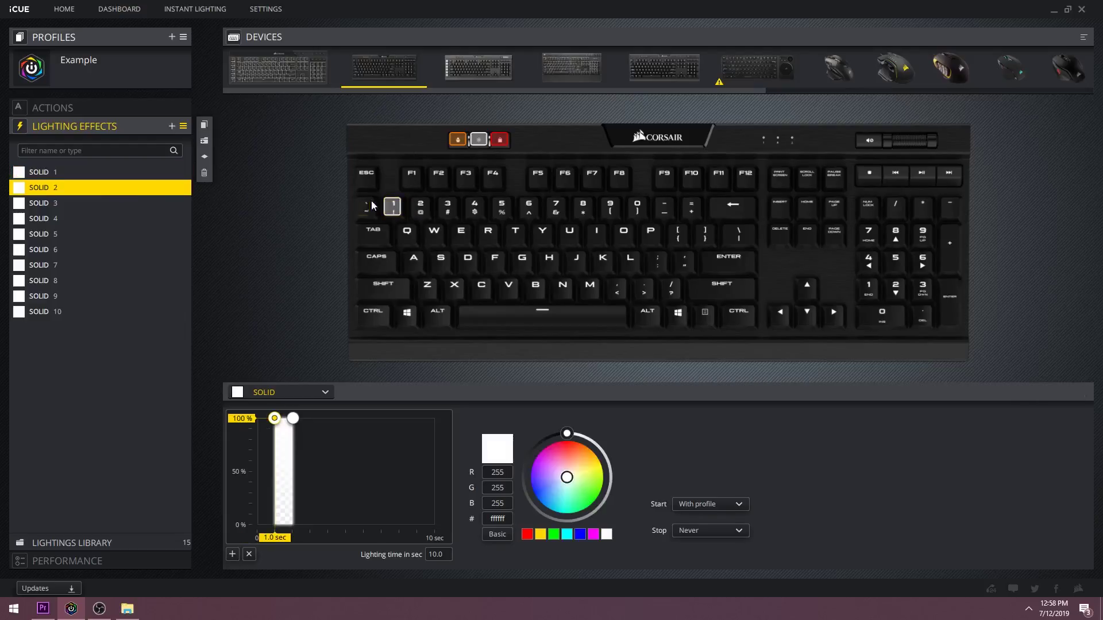
click(167, 204)
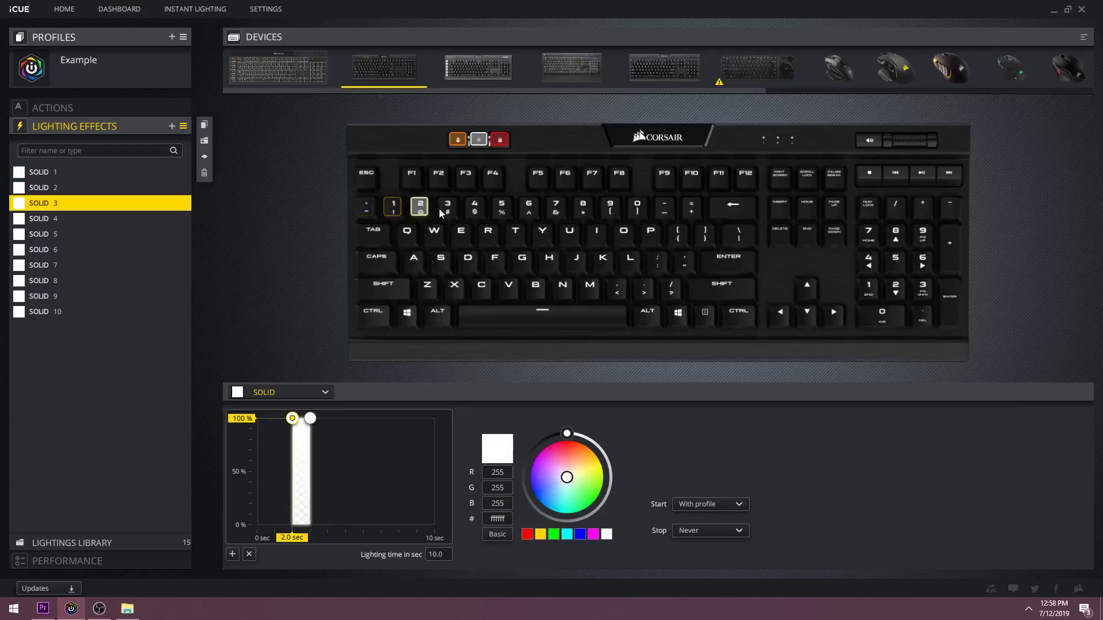
click(130, 217)
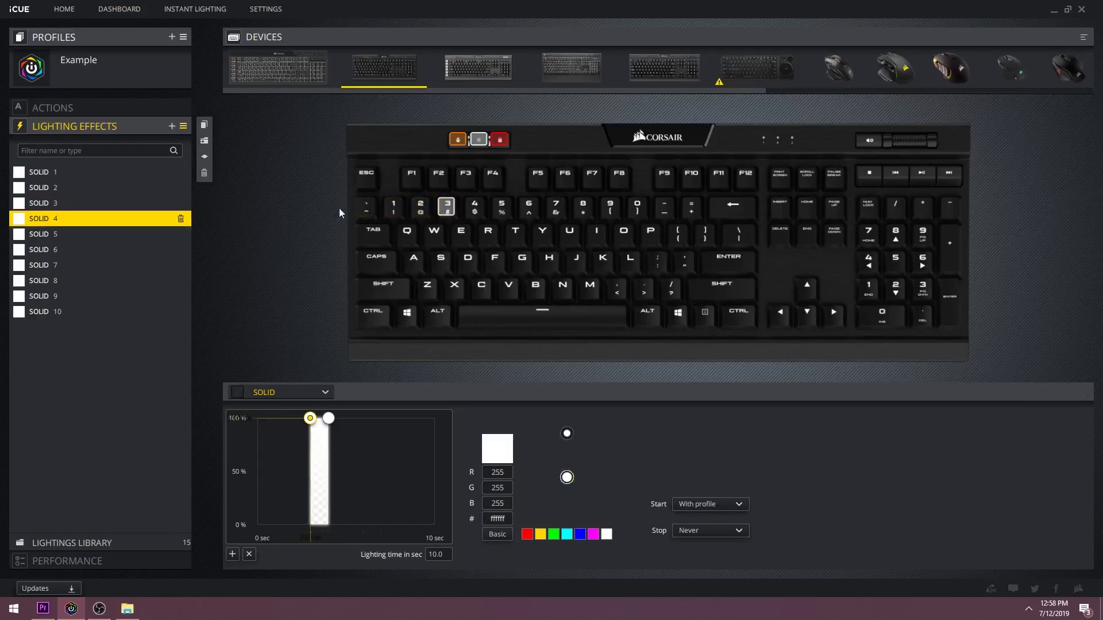
click(111, 236)
click(122, 249)
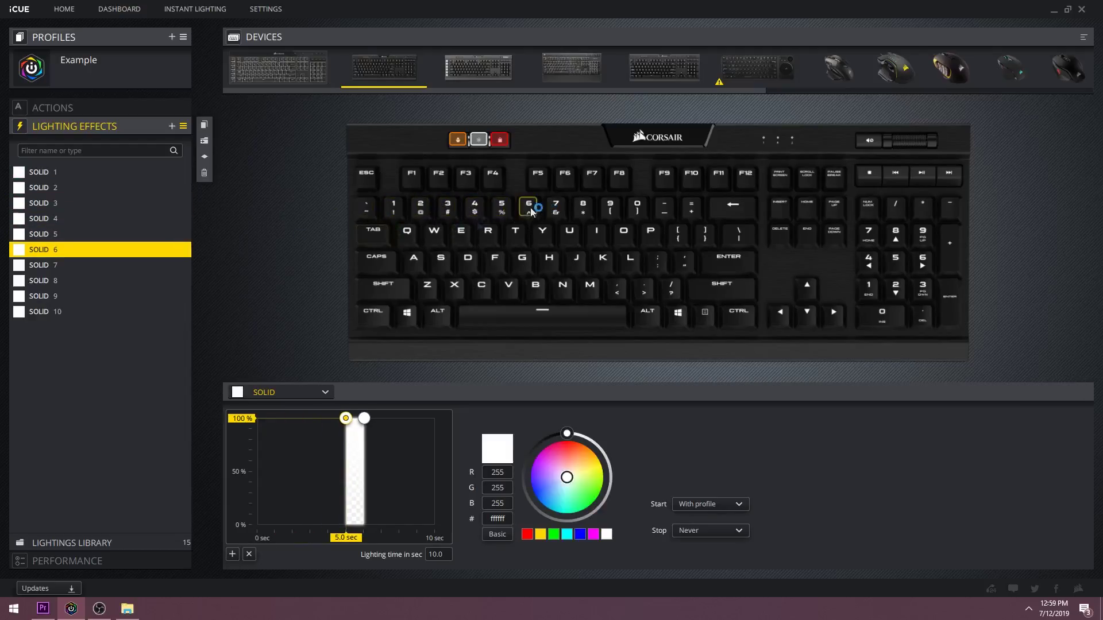
click(124, 264)
click(126, 280)
click(126, 296)
click(636, 208)
click(393, 206)
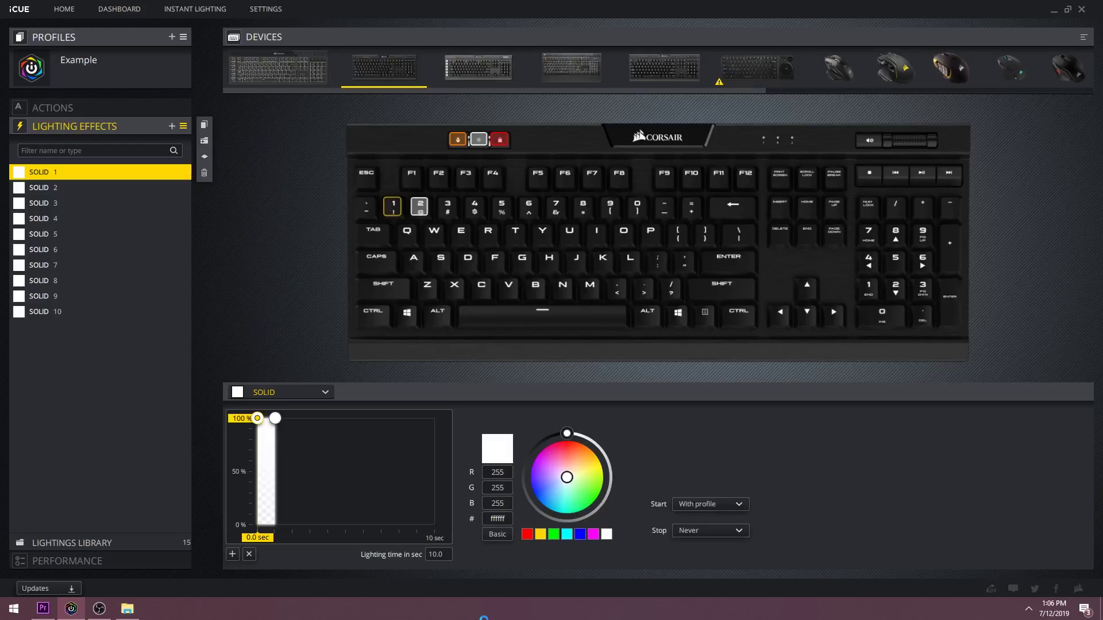
- Duplicate SOLID 4, 5 and 6, naming the copies 4Red, 5Red and 6Red
click(101, 219)
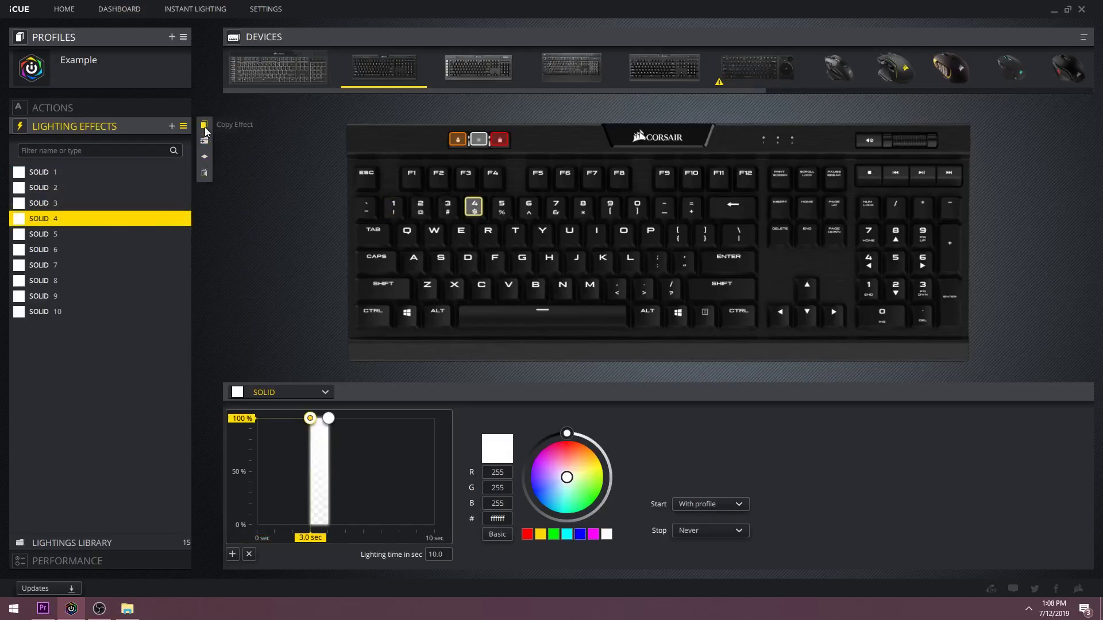
click(204, 127)
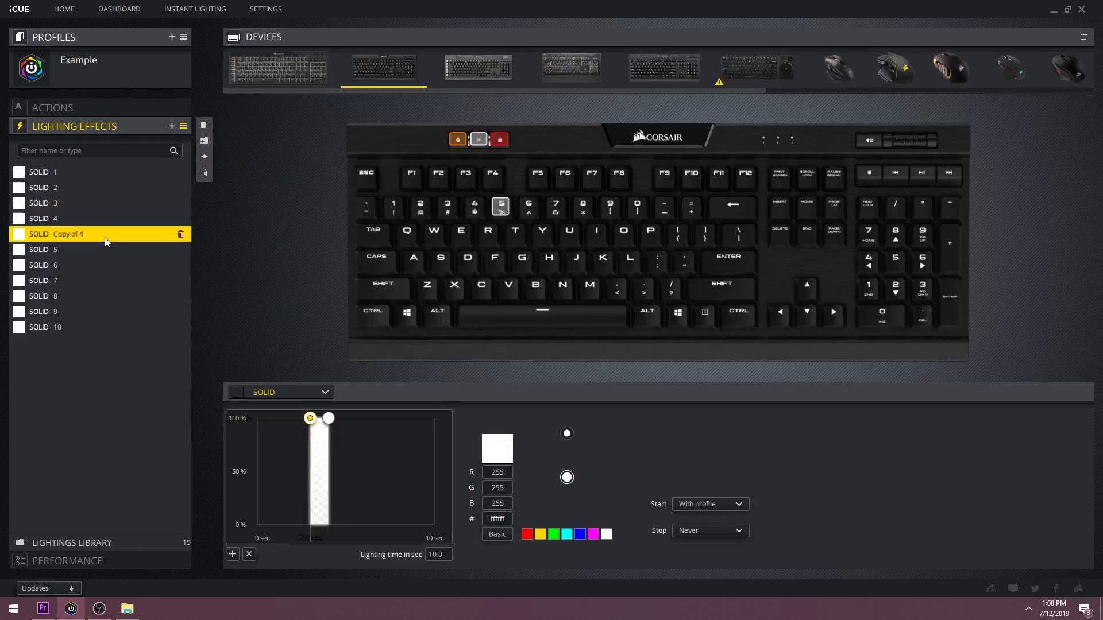
text(4Red)
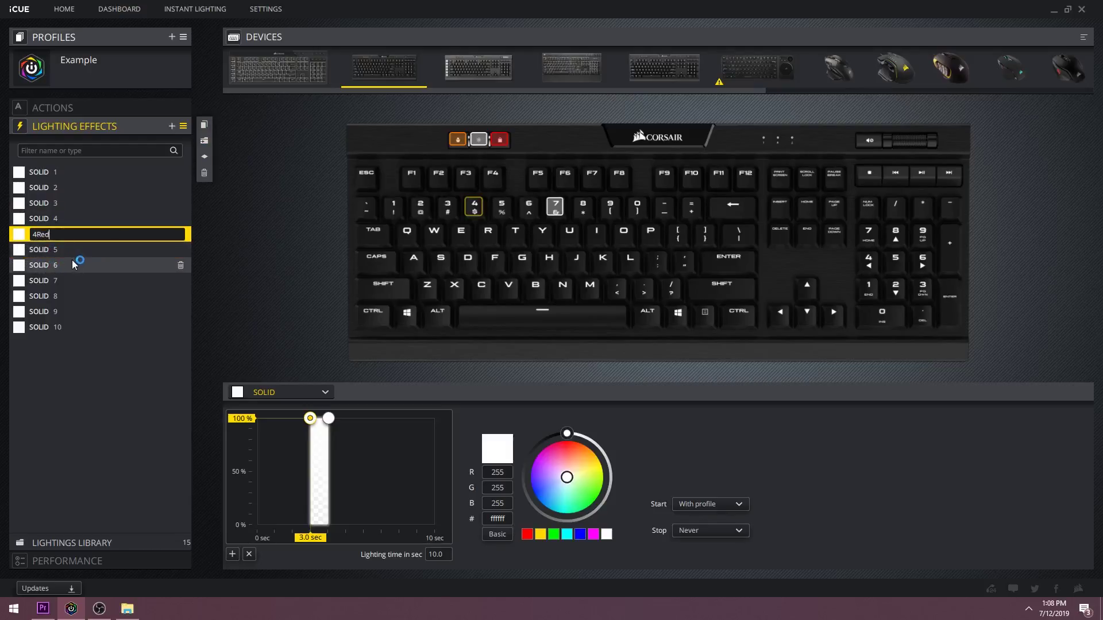
click(85, 249)
click(206, 125)
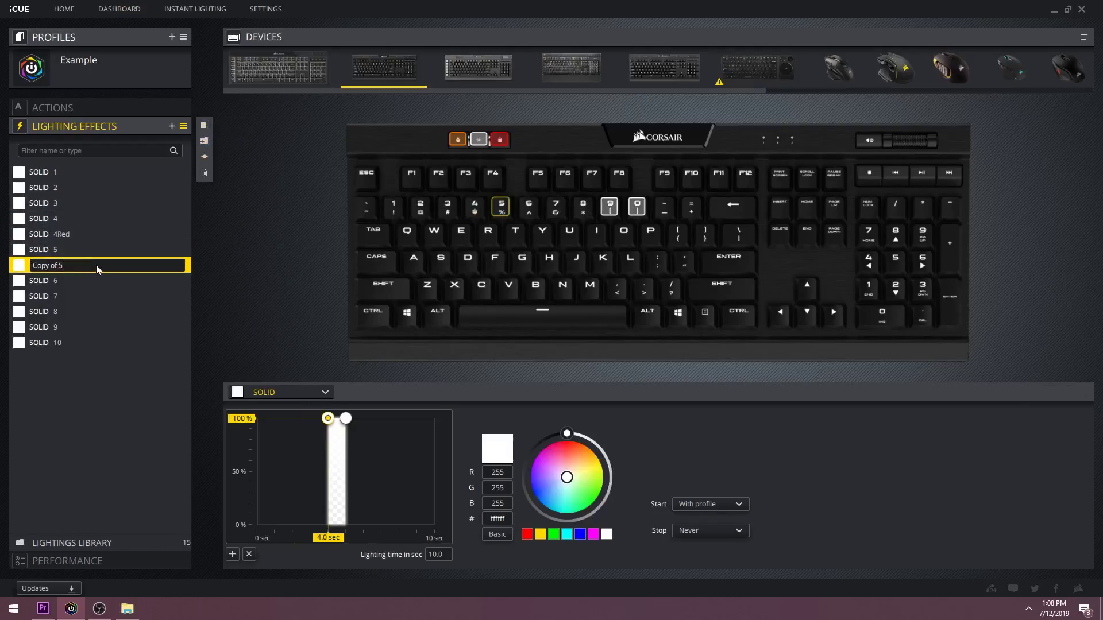
text(5Red)
click(34, 281)
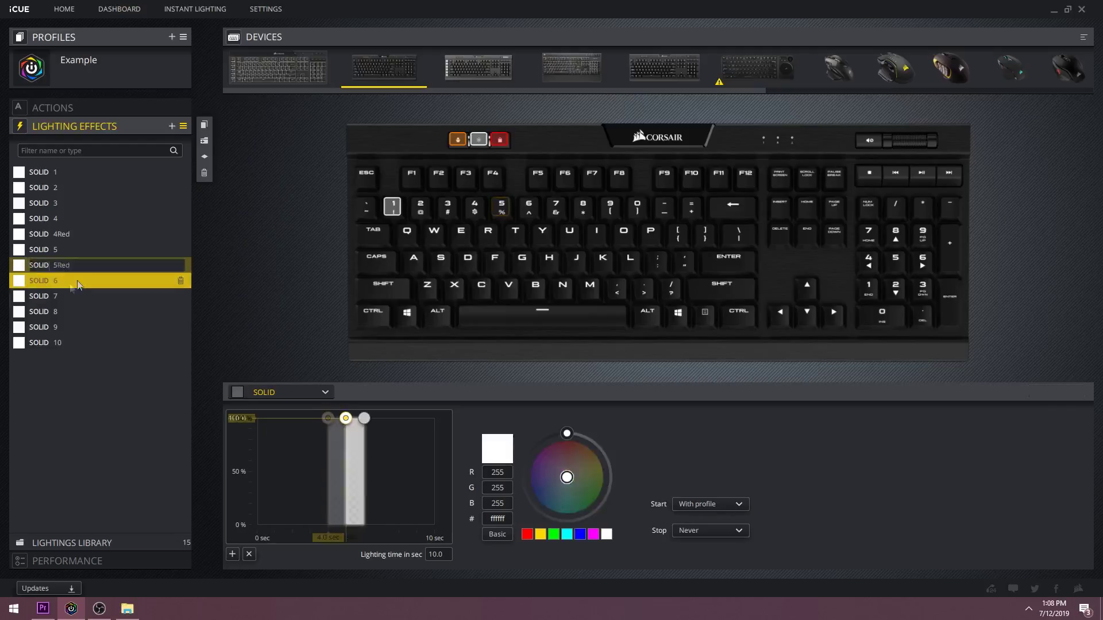
click(204, 125)
text(6Red)
click(115, 311)
- Duplicate SOLID 7 as 7Red and make 4Red, 5Red, 6Red and 7Red red
click(205, 124)
text(7Red)
click(172, 234)
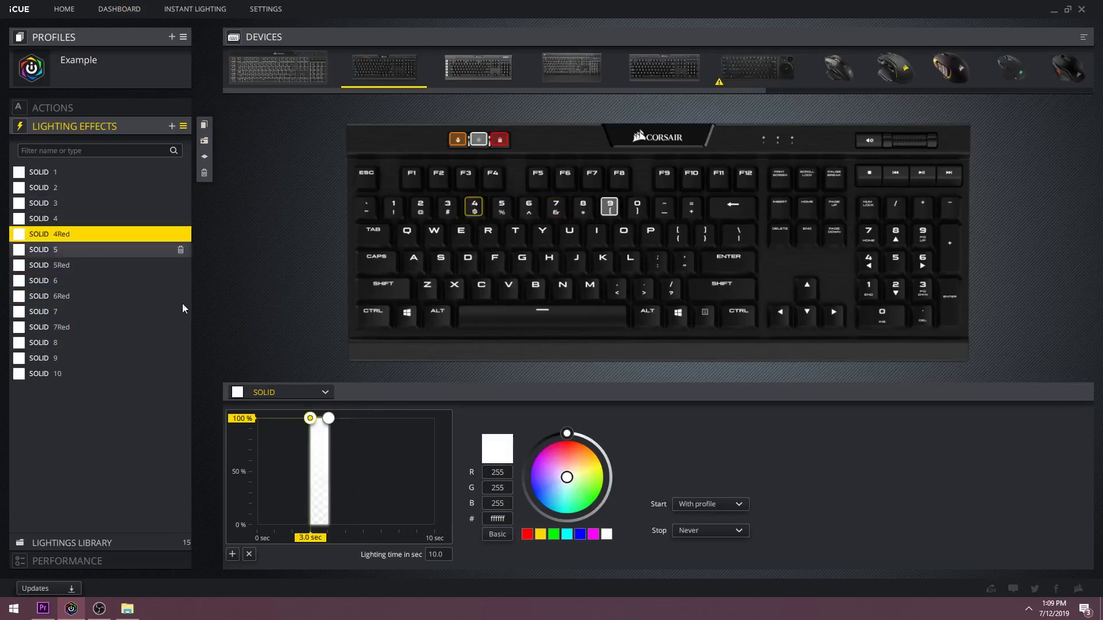
click(172, 265)
click(172, 296)
click(172, 326)
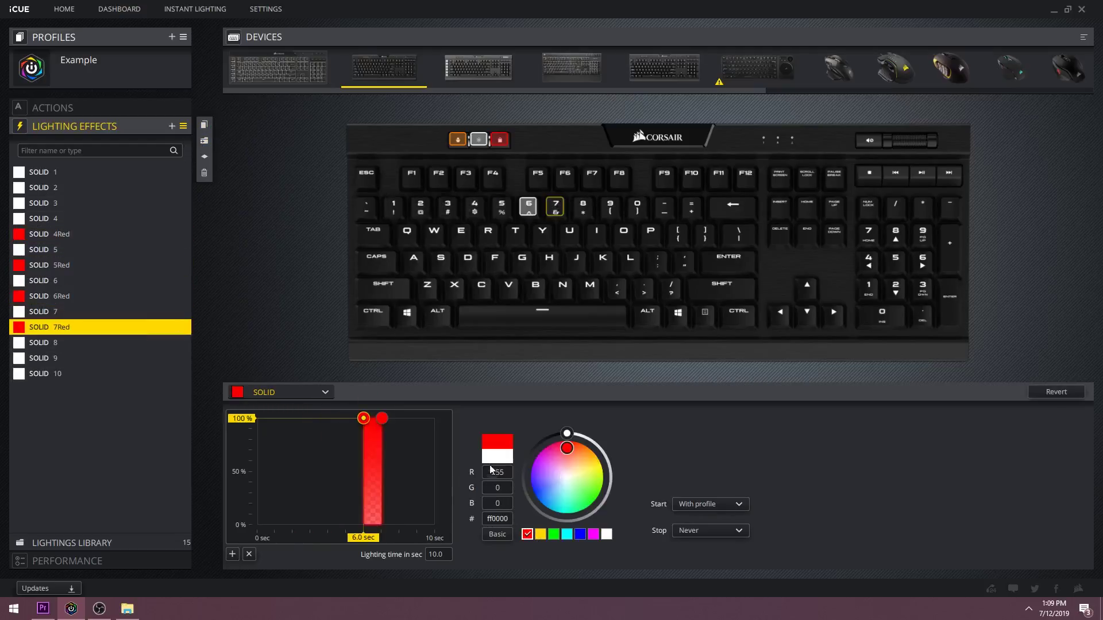
- Move the 4Red–7Red lights onto the R, T, Y and U keys and review them
click(94, 233)
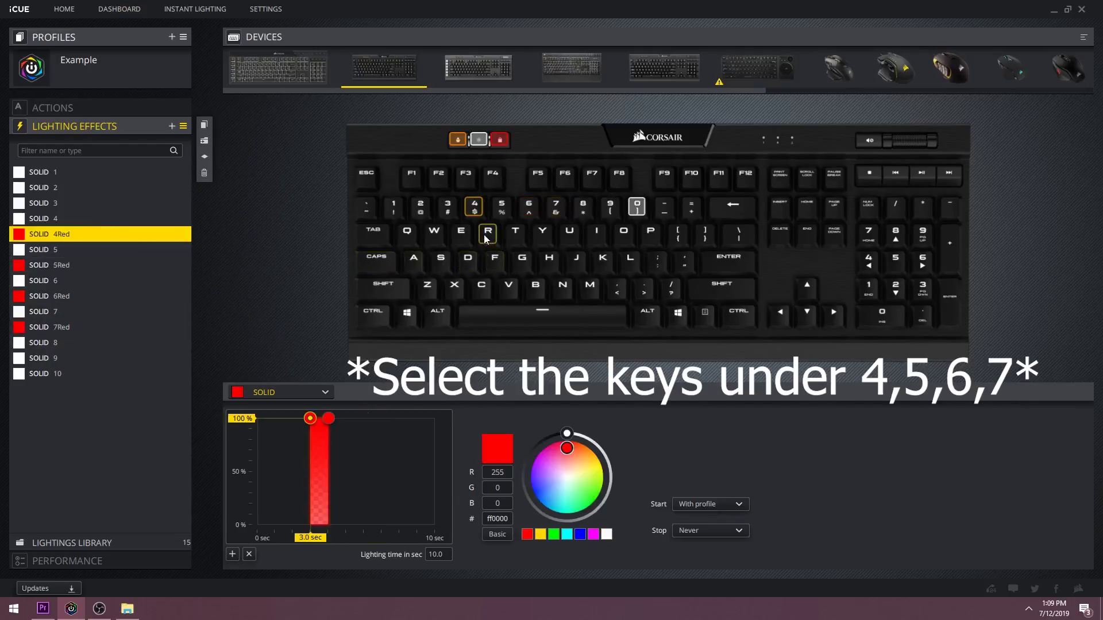
click(104, 263)
click(92, 296)
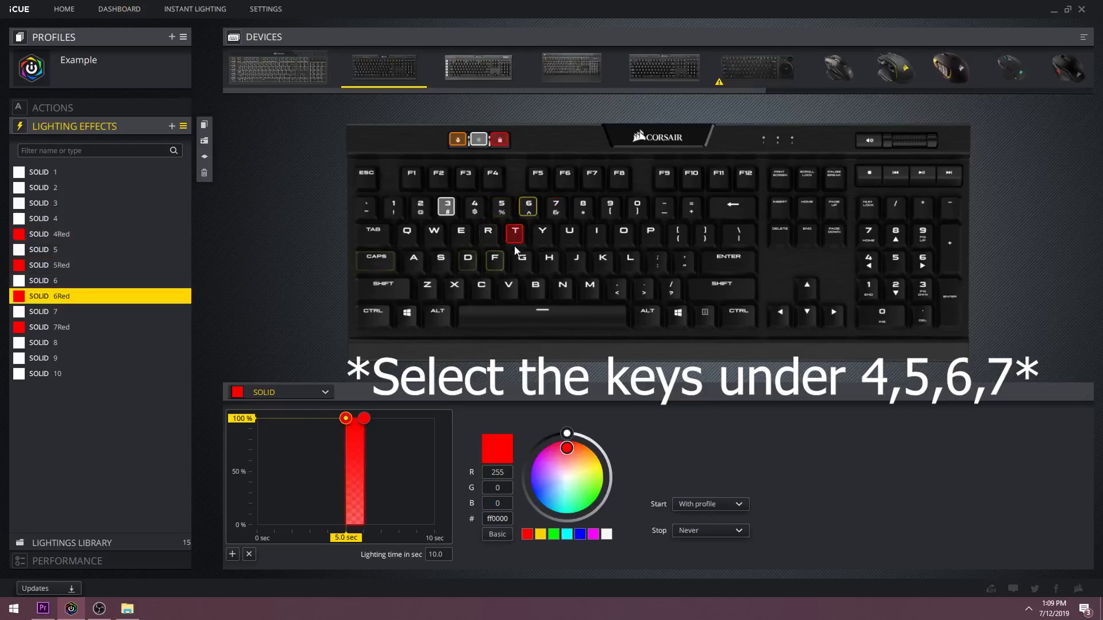
click(133, 326)
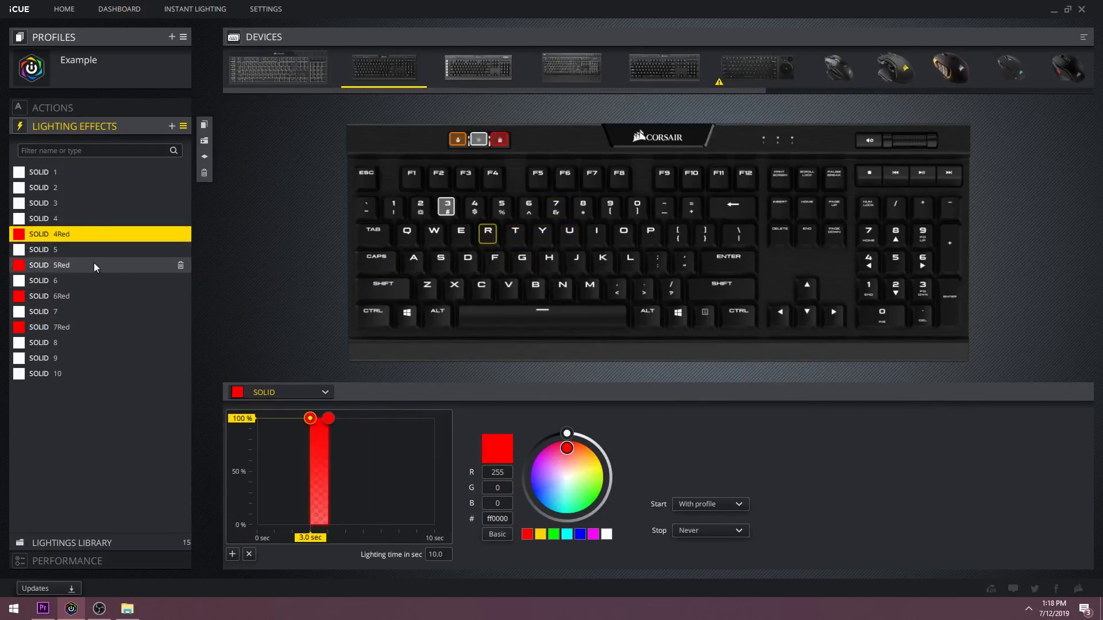
click(94, 263)
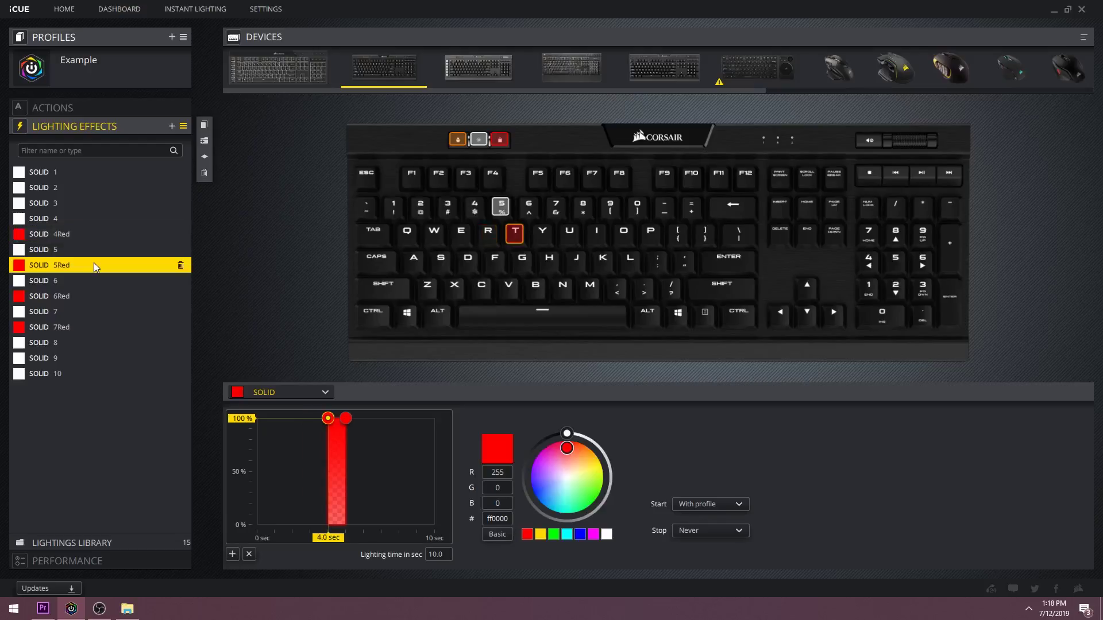
click(87, 294)
click(86, 327)
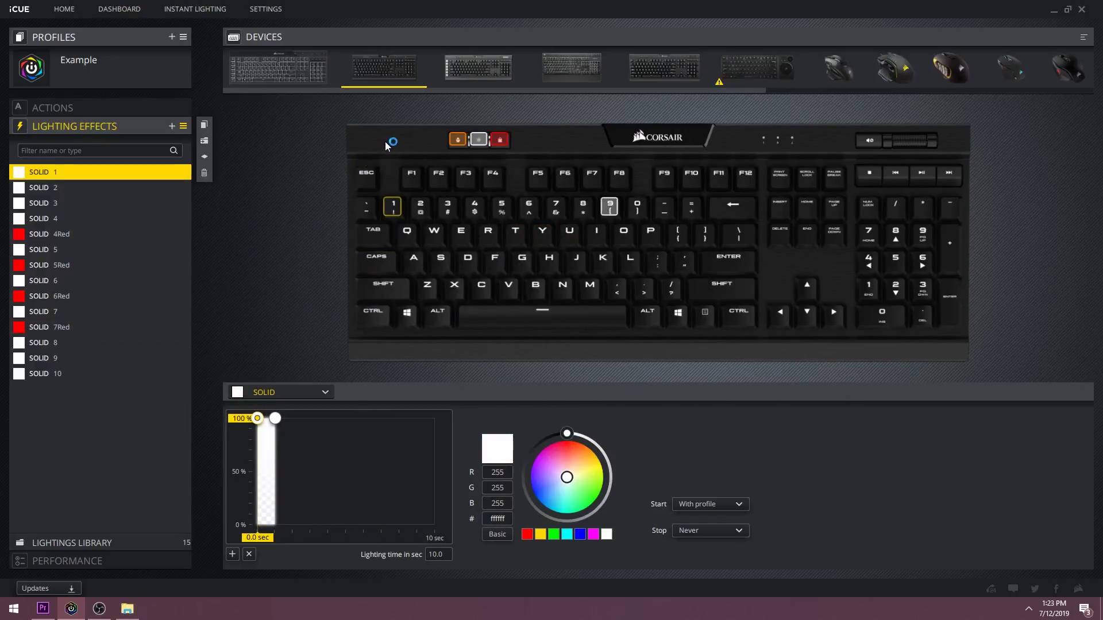
- Review SOLID 2–10 and the existing 4Red–7Red copies in the effects list
click(144, 188)
click(88, 202)
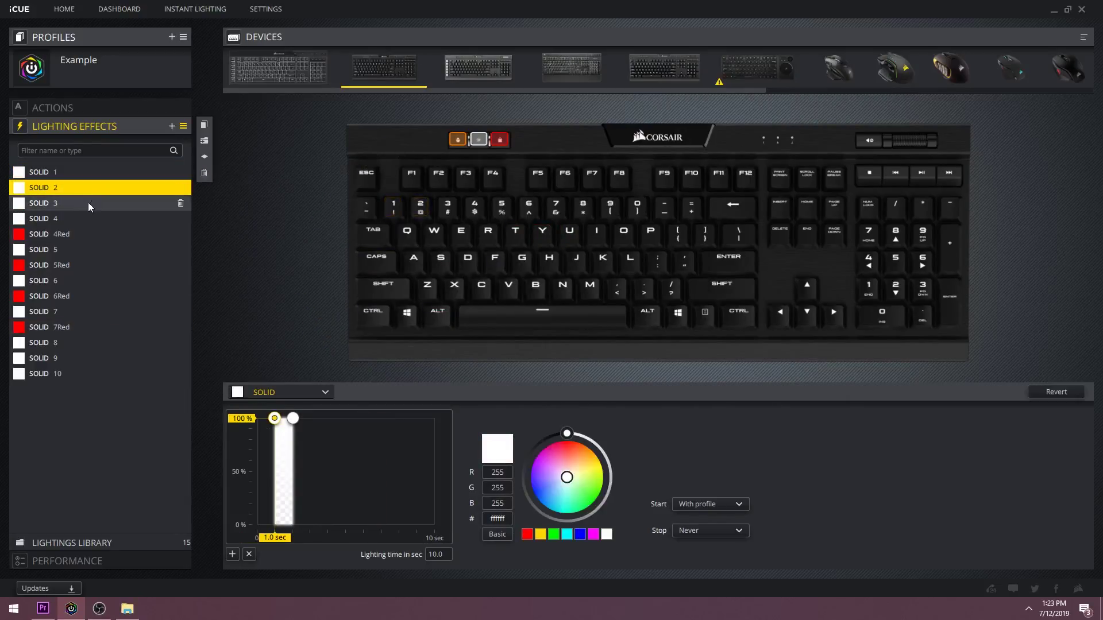
click(66, 219)
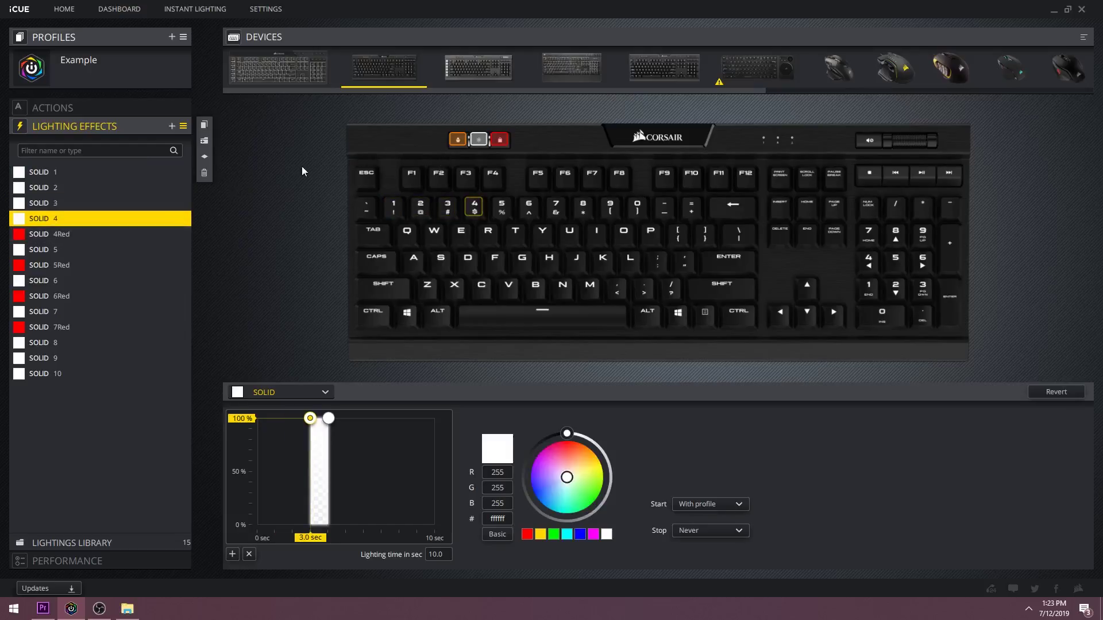
click(112, 233)
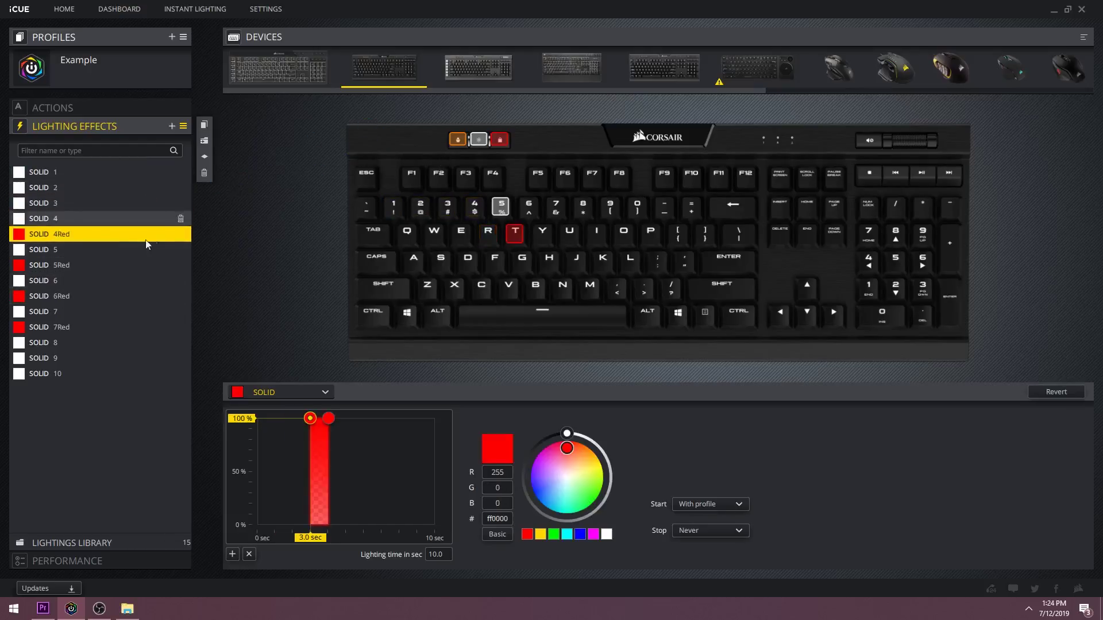
click(125, 249)
click(155, 264)
click(117, 280)
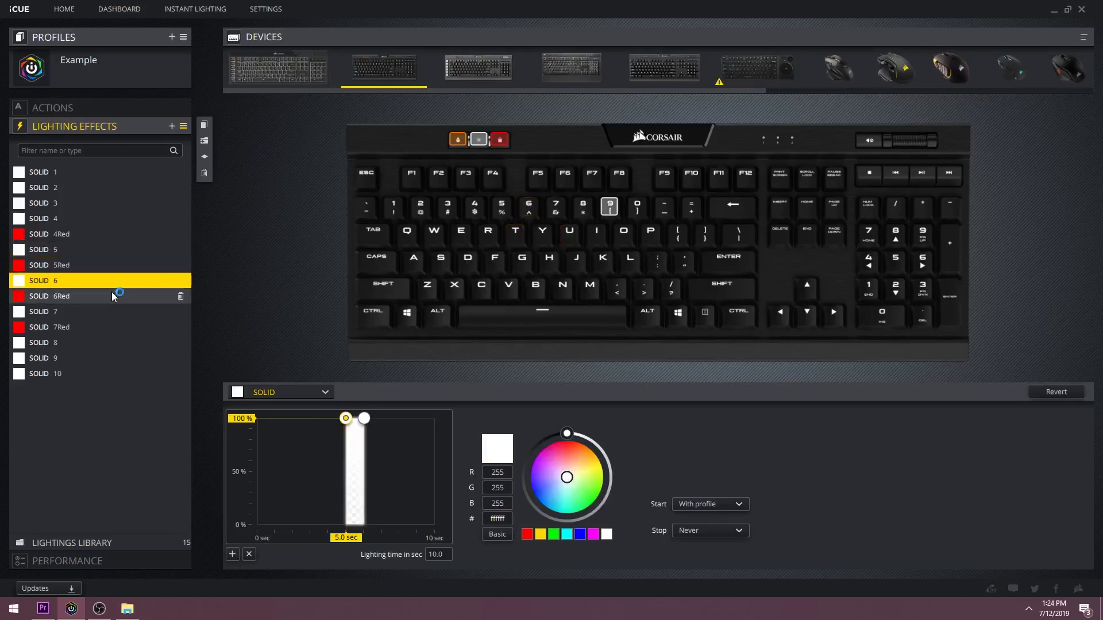
click(110, 295)
click(78, 311)
click(87, 327)
click(114, 343)
click(110, 358)
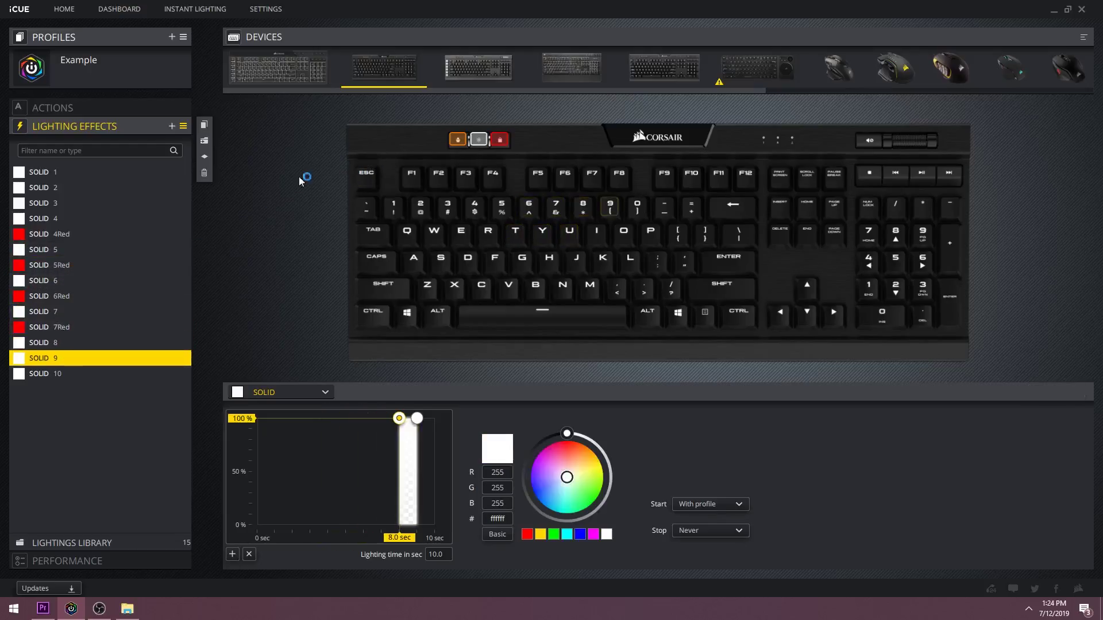
click(97, 373)
- Duplicate SOLID 1, 2 and 3 with copy and paste to make their copies
click(74, 172)
key(ctrl+c)
key(ctrl+v)
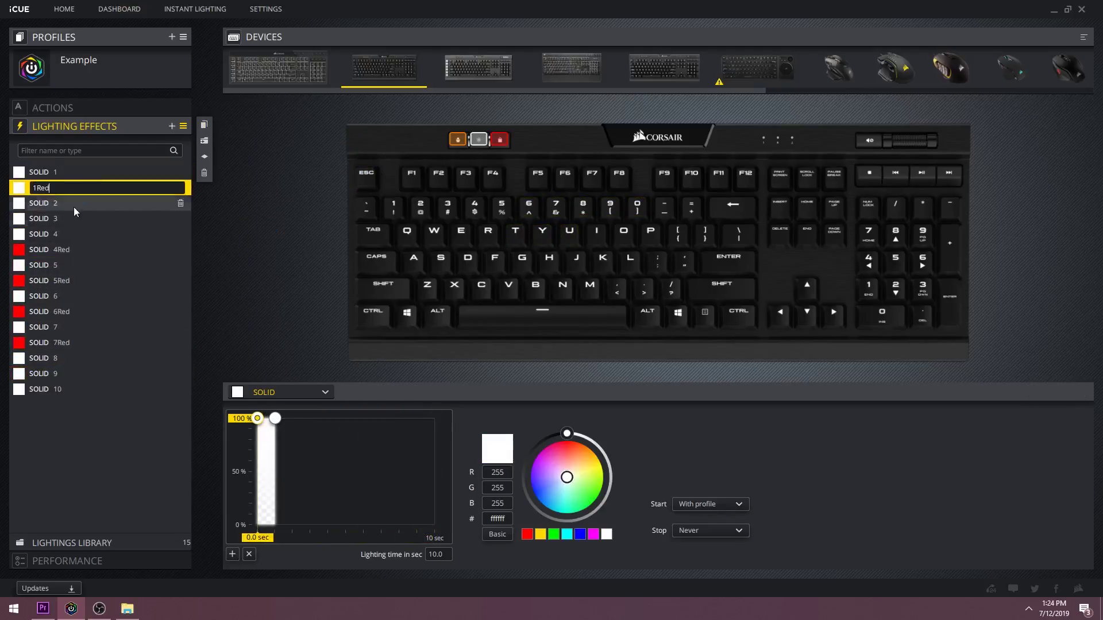
click(88, 203)
key(ctrl+c)
key(ctrl+v)
click(89, 234)
key(ctrl+c)
key(ctrl+v)
- Duplicate SOLID 8 and SOLID 9, naming the copies 8Red and 9Red
click(84, 389)
key(ctrl+c)
key(ctrl+v)
text(8Red)
key(Return)
click(96, 419)
key(ctrl+c)
key(ctrl+v)
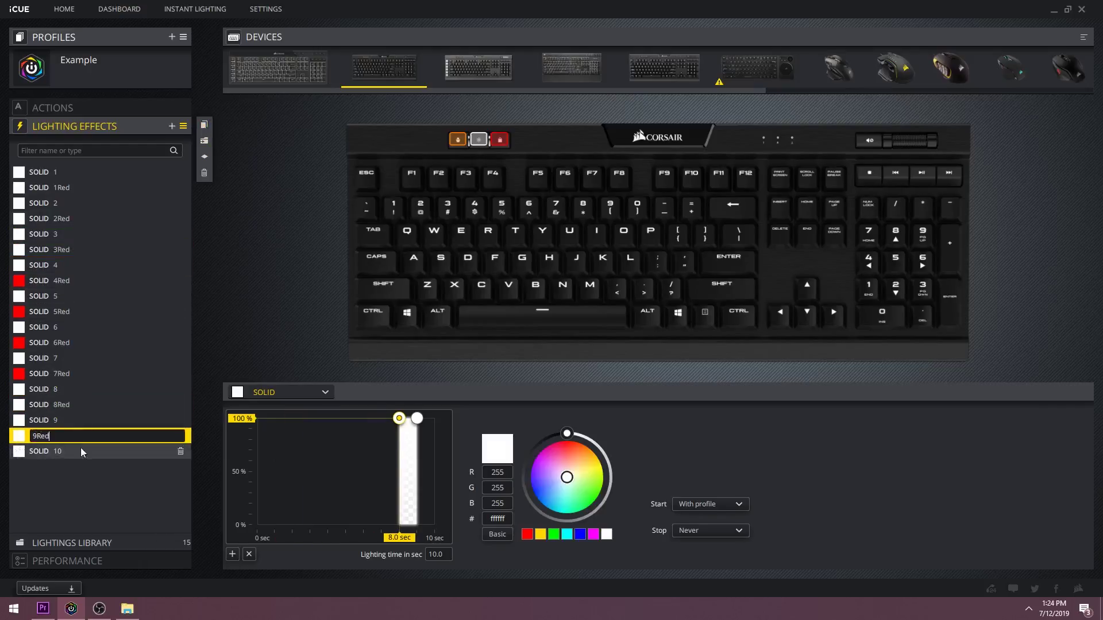
text(9Red)
- Create 10Red from SOLID 10 and set the new copies' colour to red
click(526, 534)
click(91, 435)
click(92, 466)
click(527, 534)
click(73, 172)
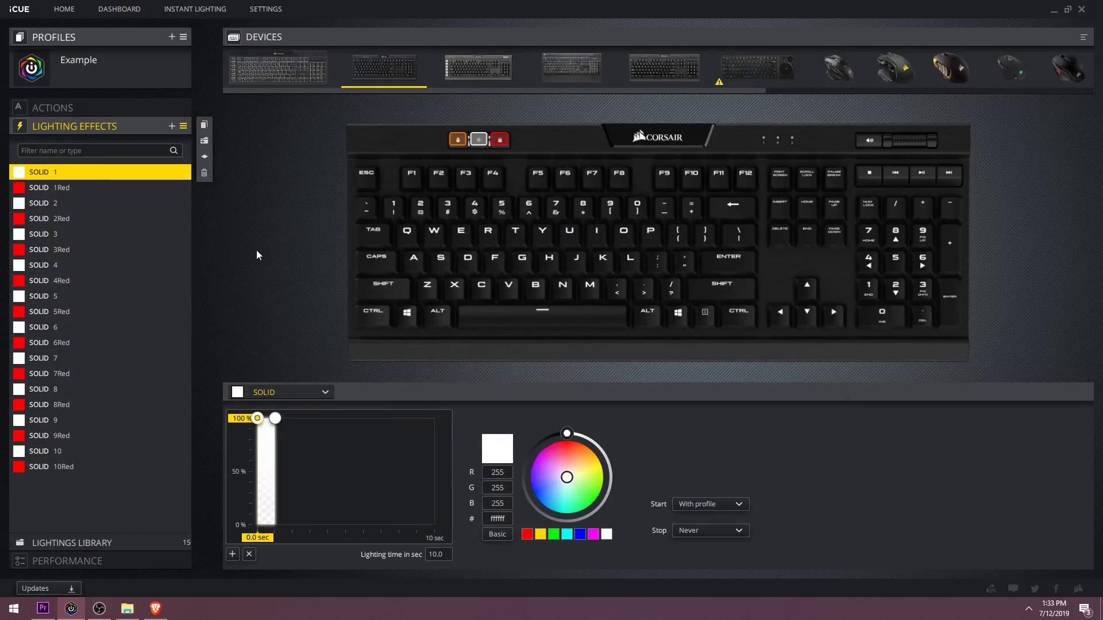
- Light A in the current frame and F in red frames 2Red and 3Red
click(414, 261)
click(105, 191)
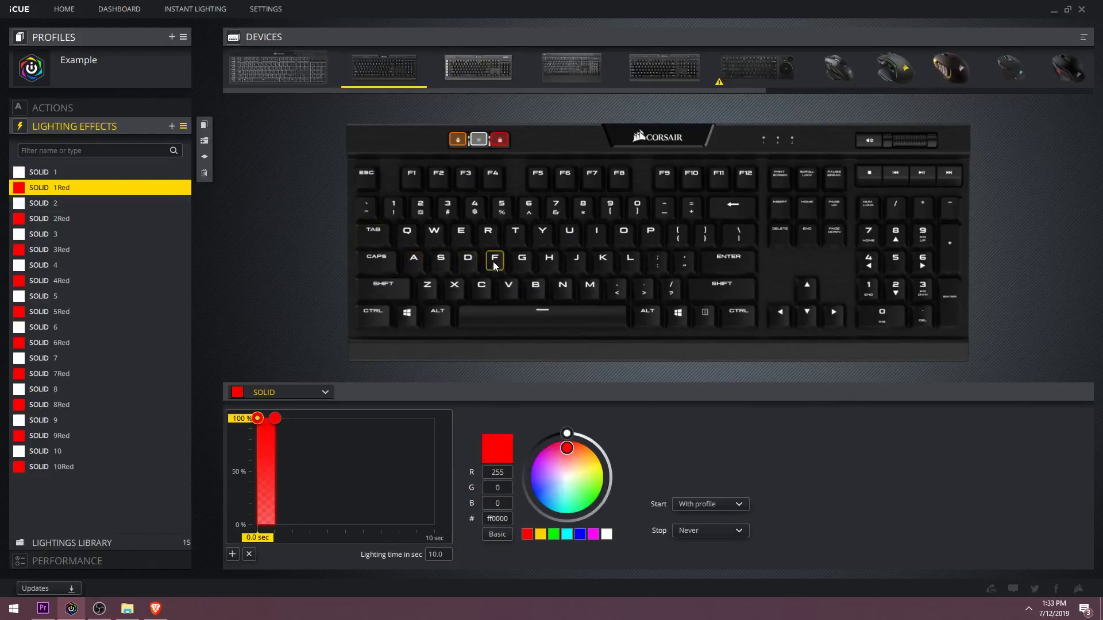
click(123, 219)
click(485, 260)
click(184, 247)
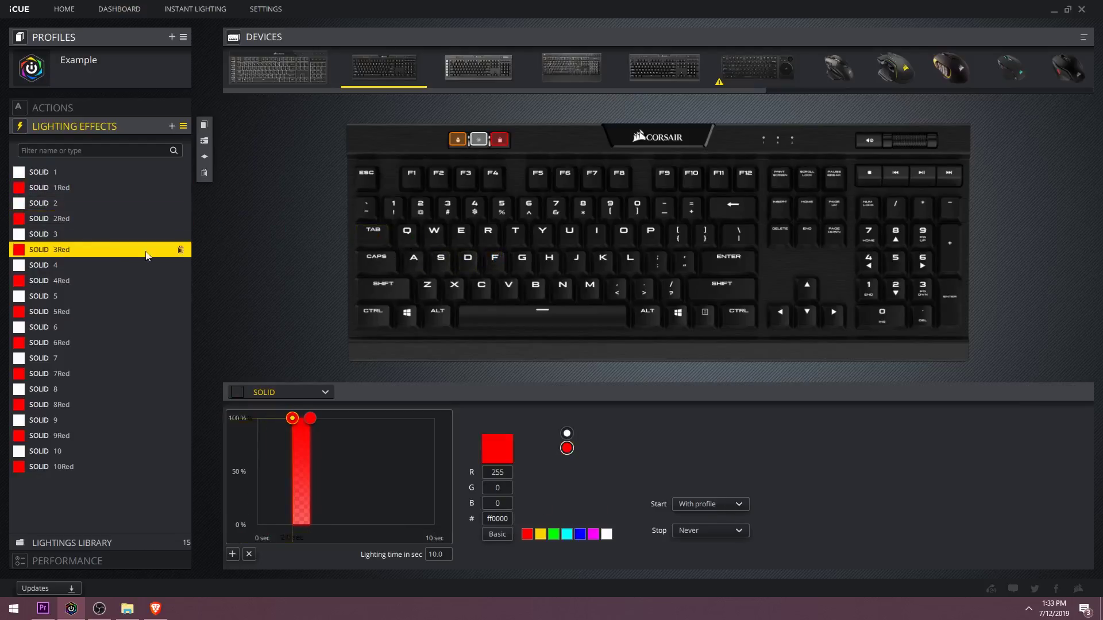
click(497, 261)
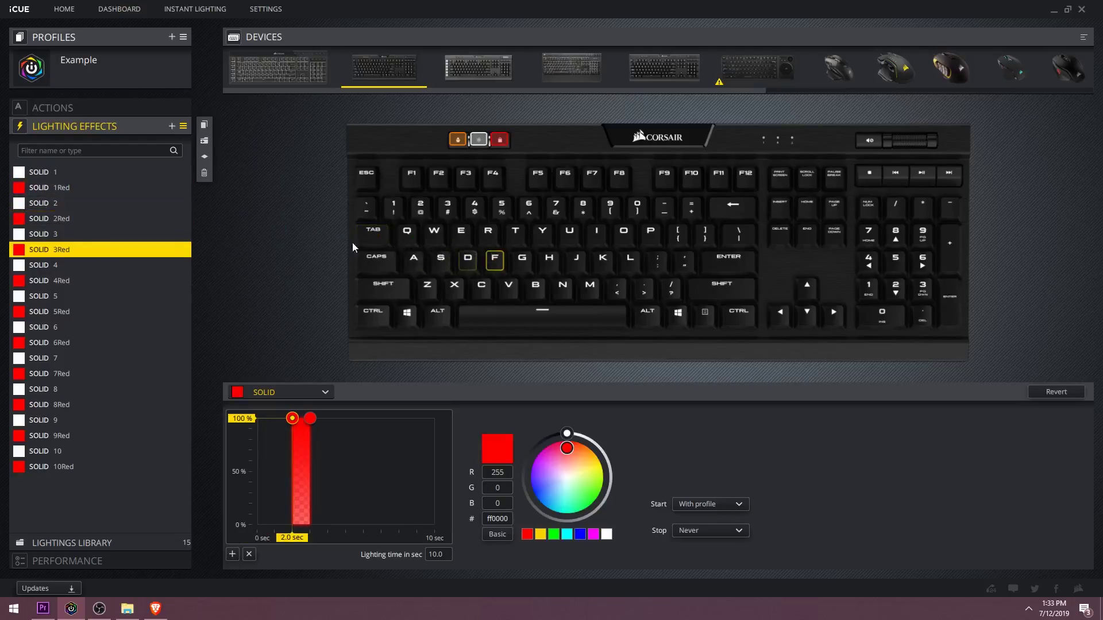
- Light S, D and F white in SOLID frames 2, 3 and 4 respectively
click(95, 201)
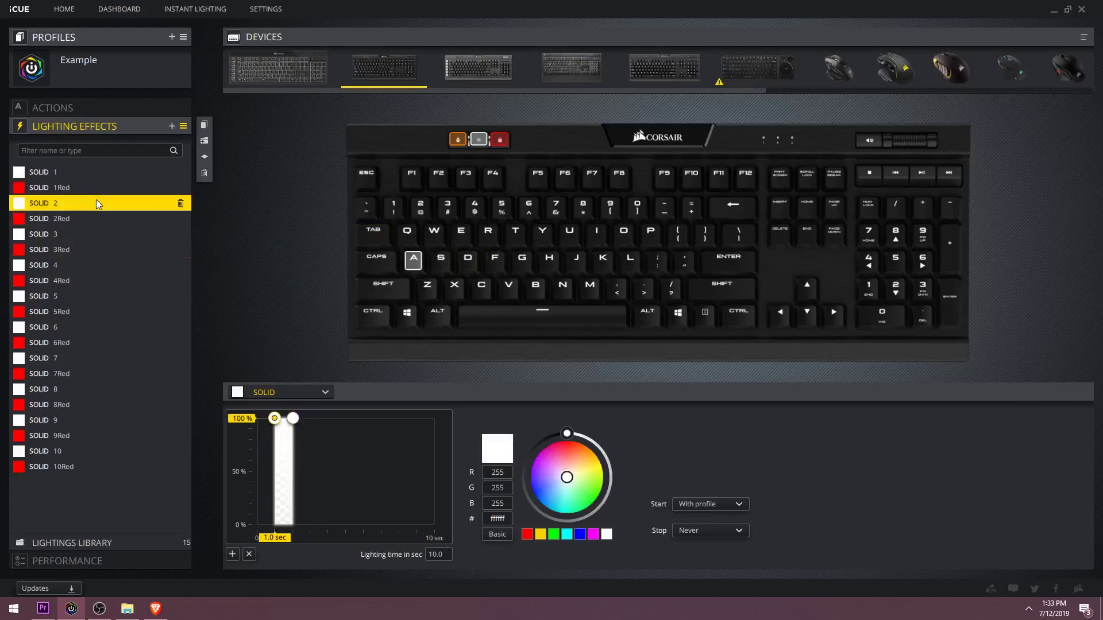
click(440, 258)
click(96, 233)
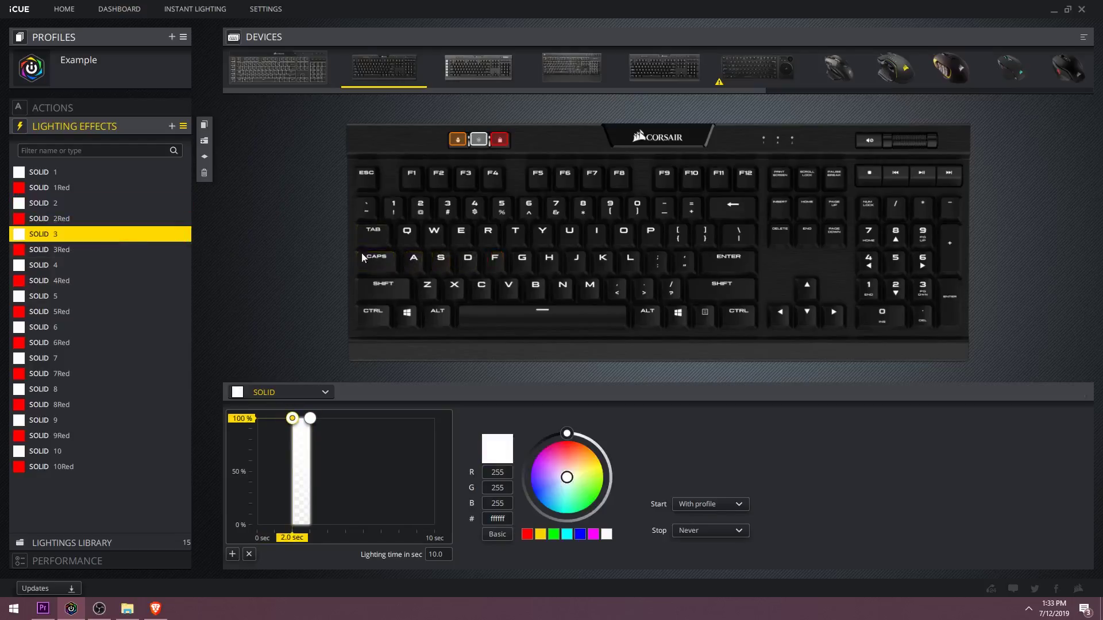
click(469, 260)
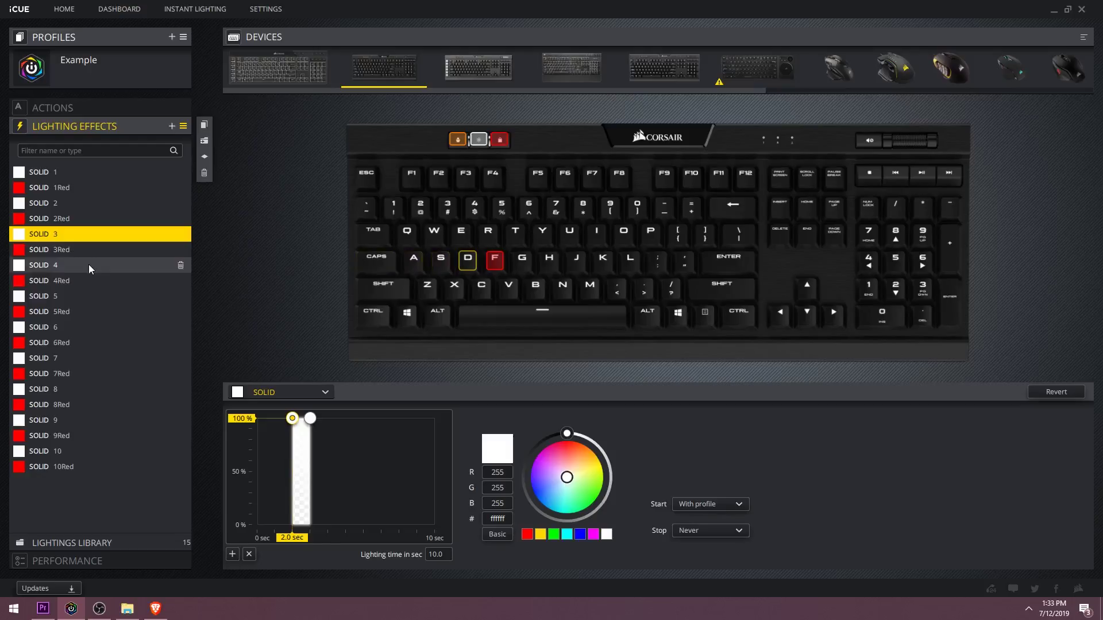
click(88, 264)
click(496, 260)
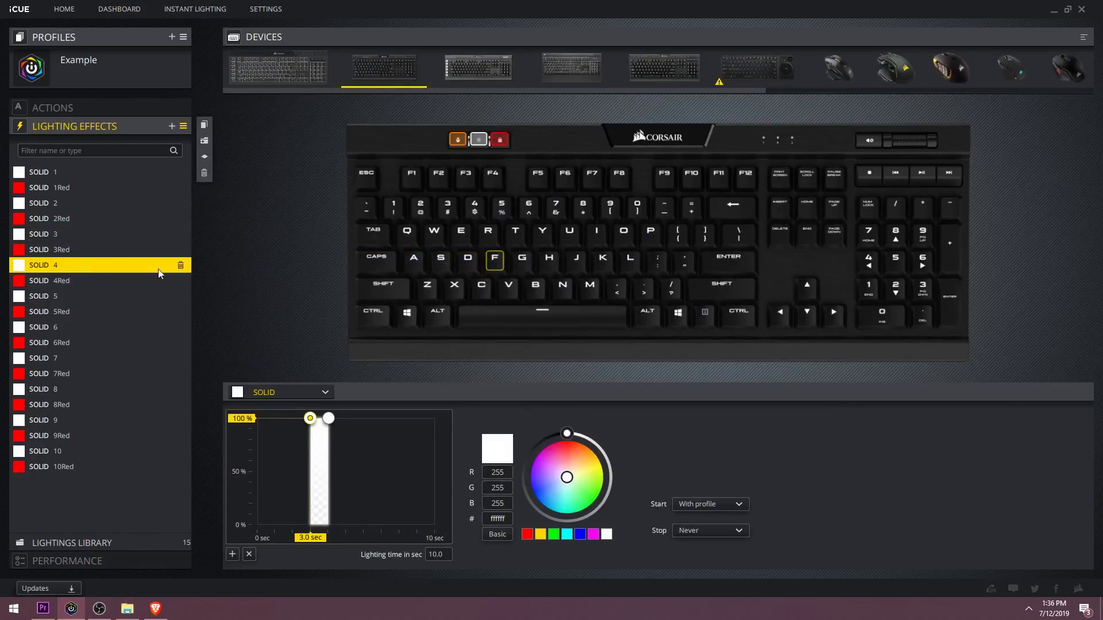
- Light the J key red in frames 4Red, 5Red and 6Red
click(99, 284)
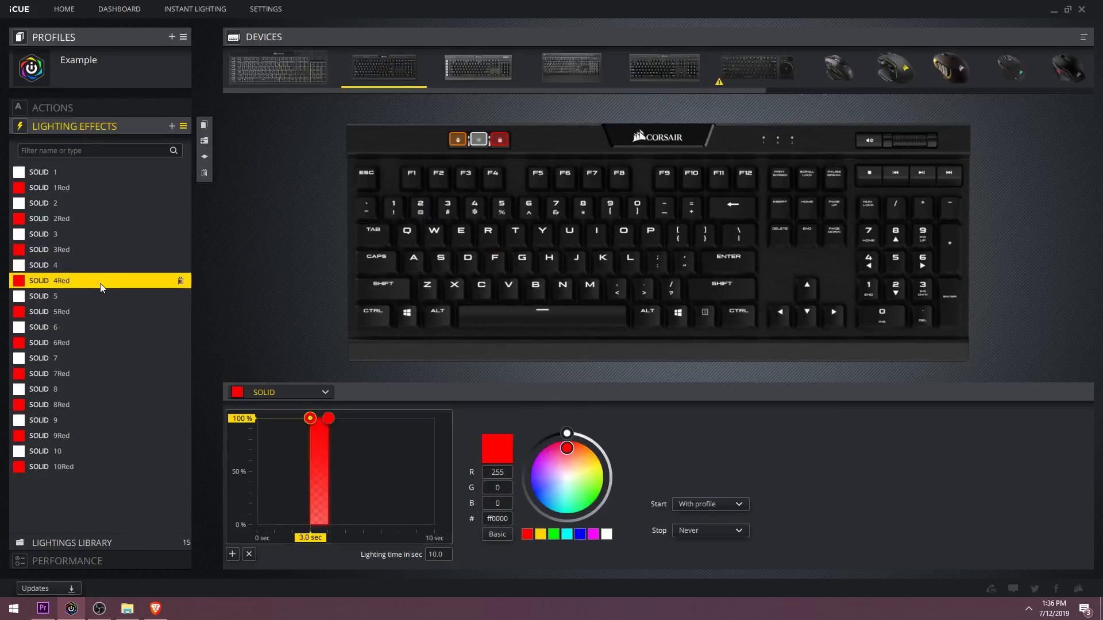
click(578, 260)
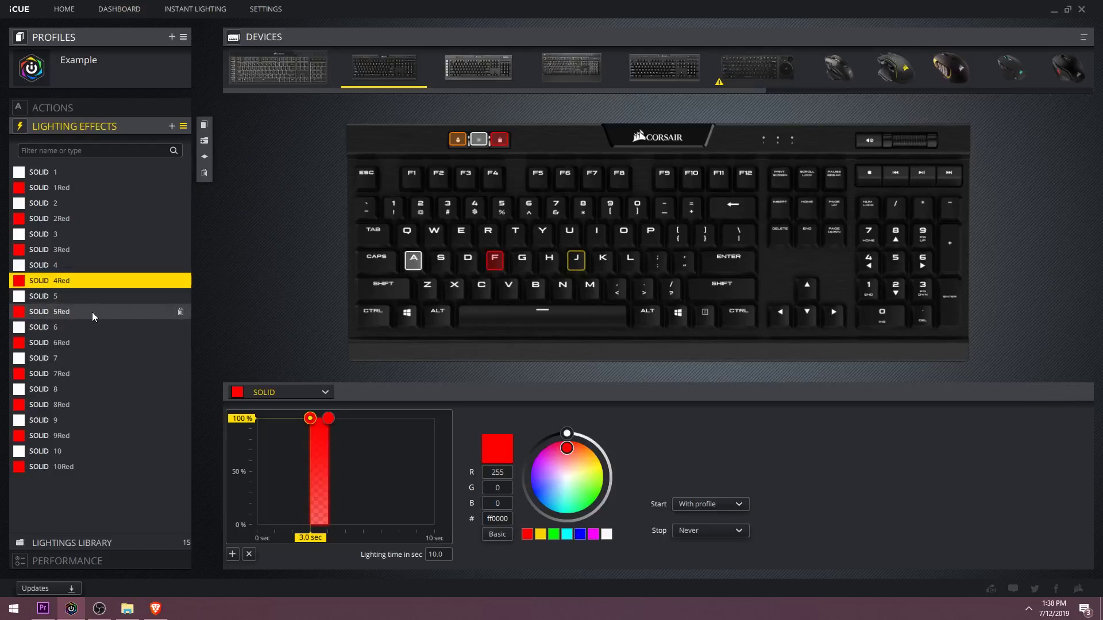
click(92, 312)
click(539, 268)
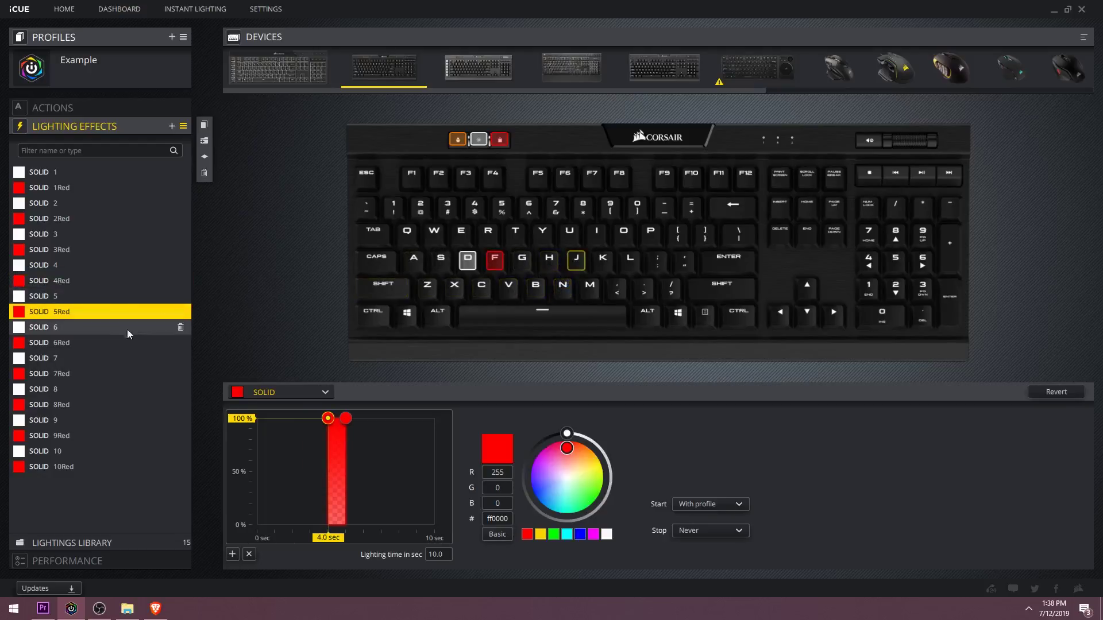
click(114, 343)
click(577, 260)
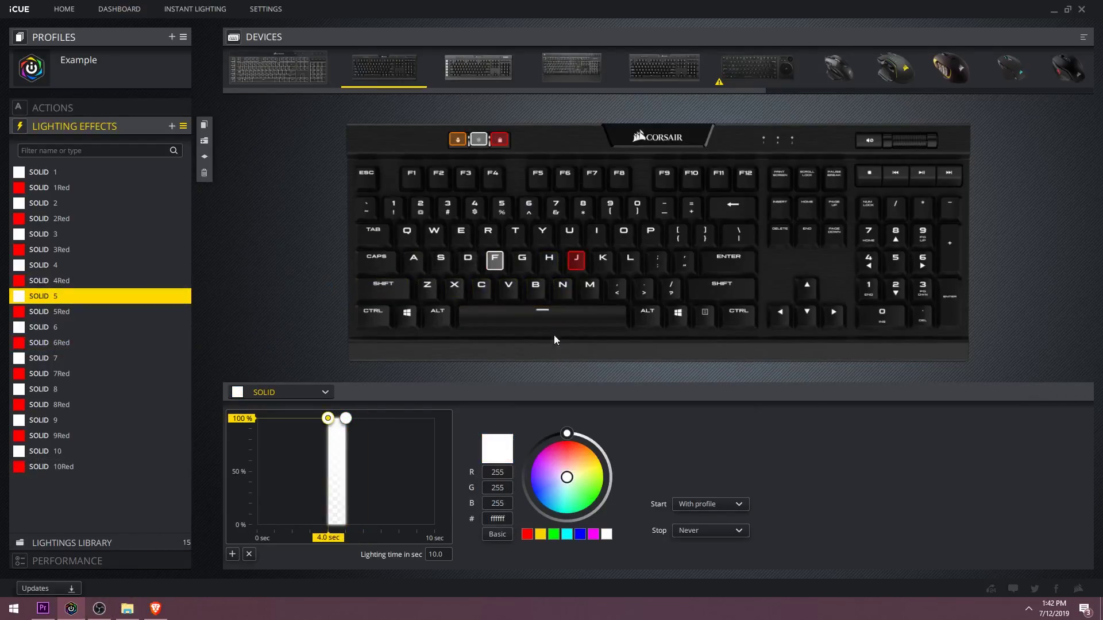
- Add the G key to white frame 5, then move on to frames 6 and 7
click(495, 261)
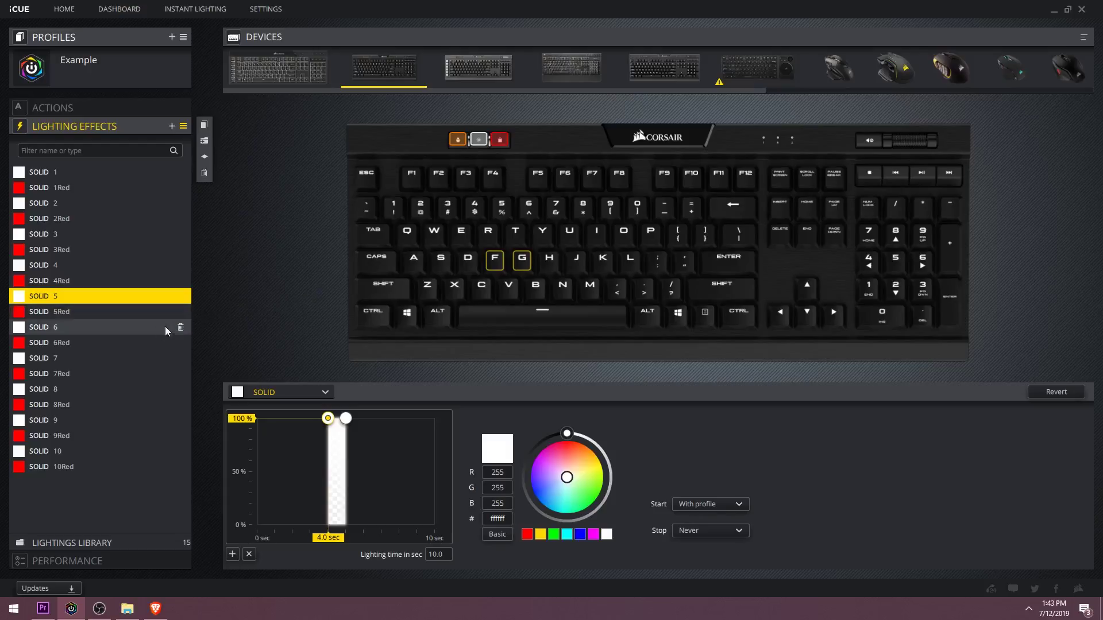
click(138, 331)
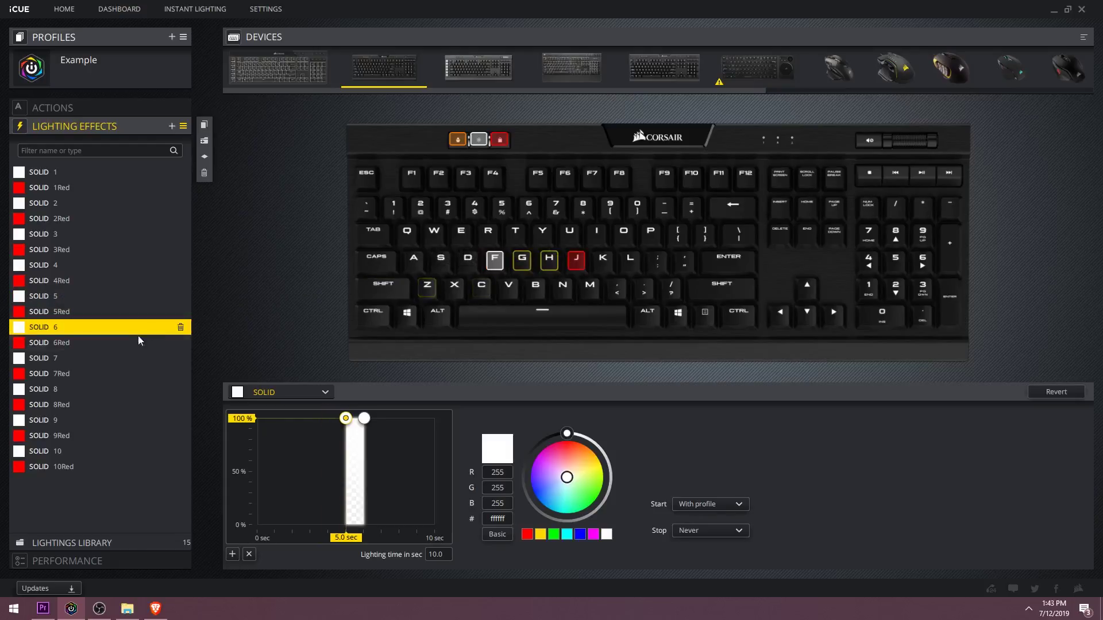
click(99, 360)
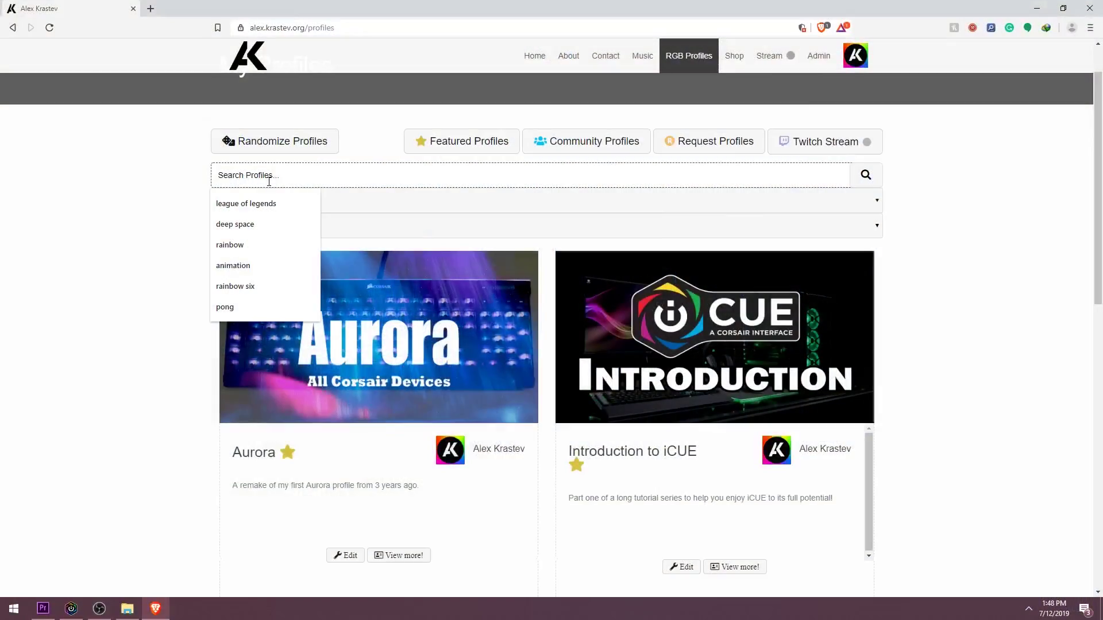
- Search the RGB Profiles site for 'Animation Template' and scroll down to the result
text(Animation Template)
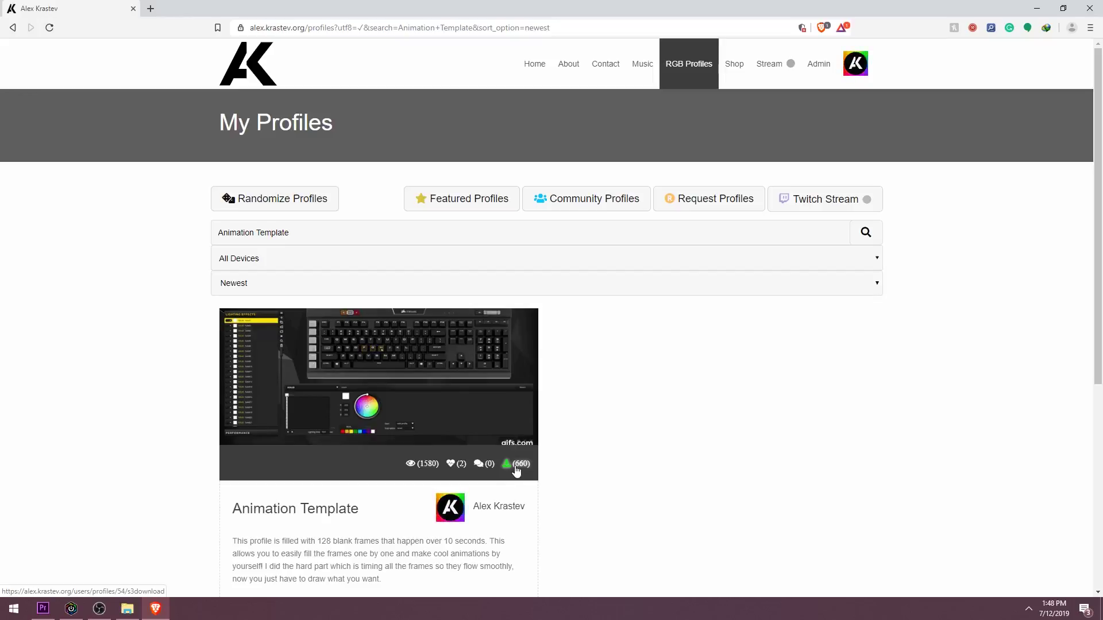
scroll(517, 471, down, 1)
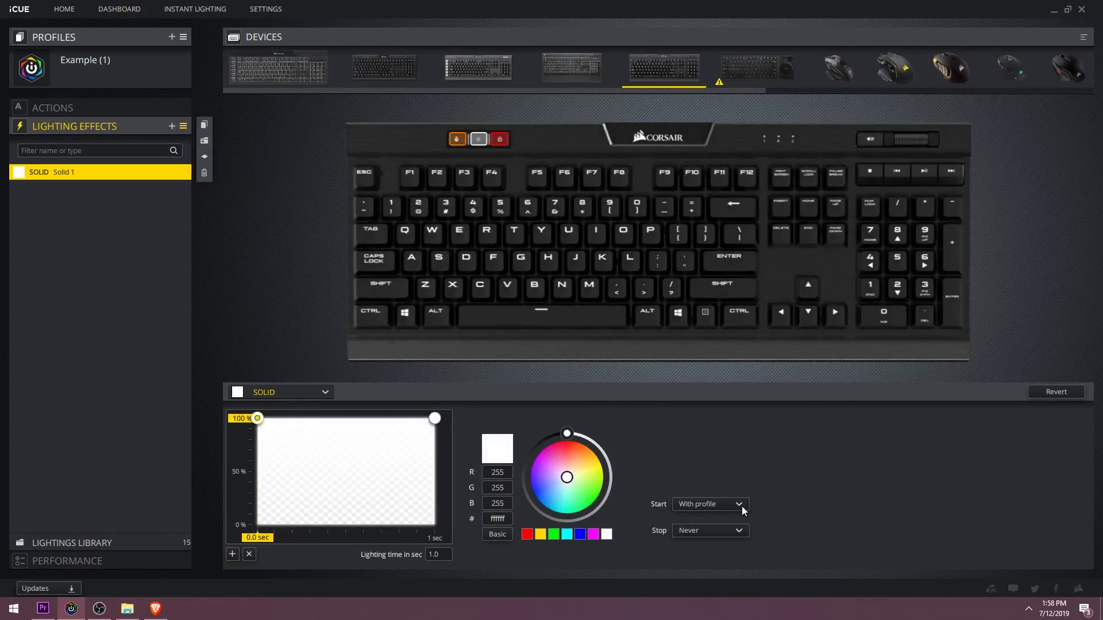
- Set Start to On key pressed, assign Caps Lock, and change Stop to After 3 times
click(740, 505)
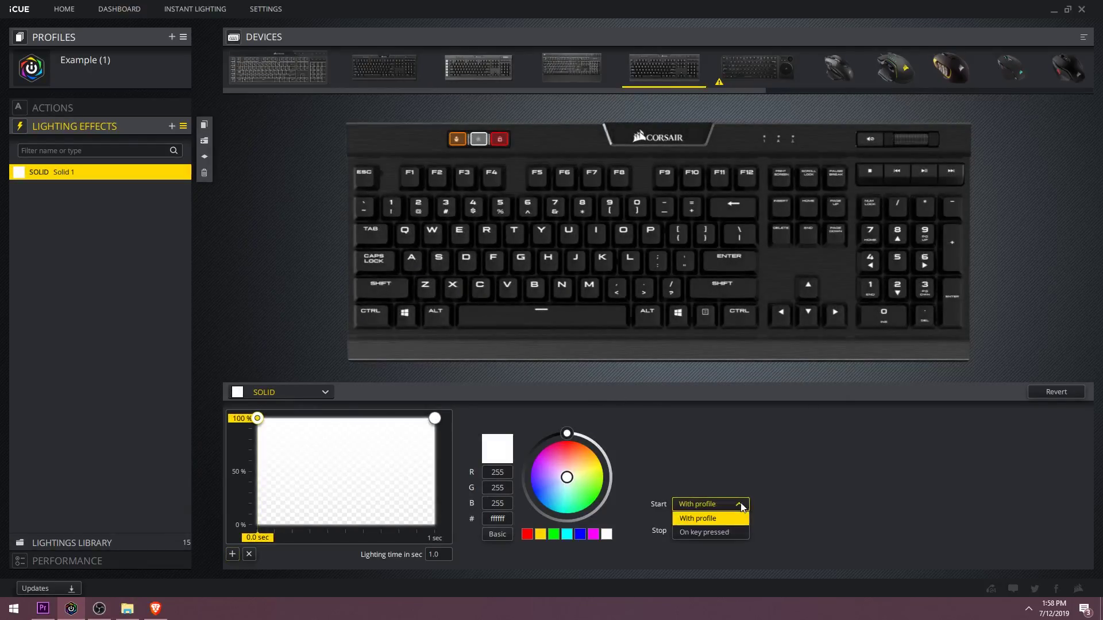
click(715, 532)
click(729, 533)
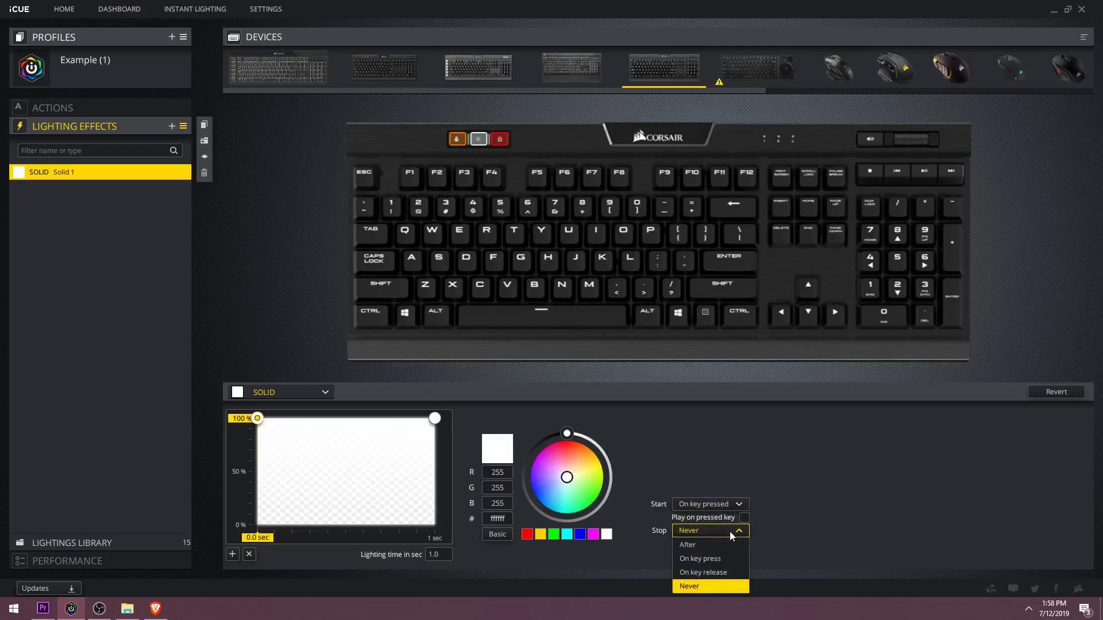
click(723, 559)
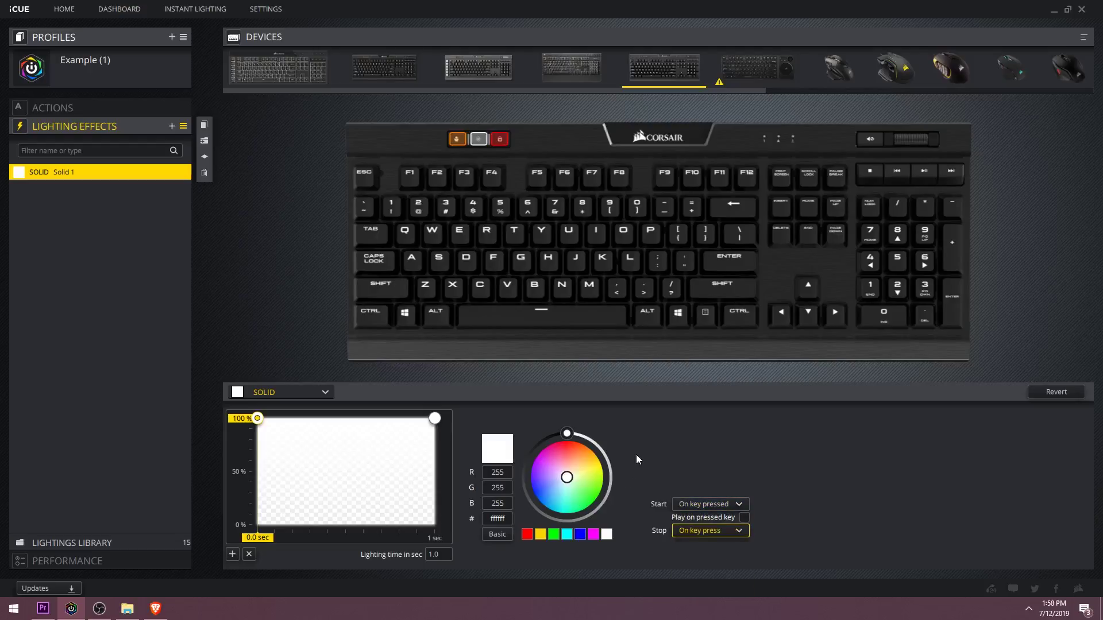
click(377, 261)
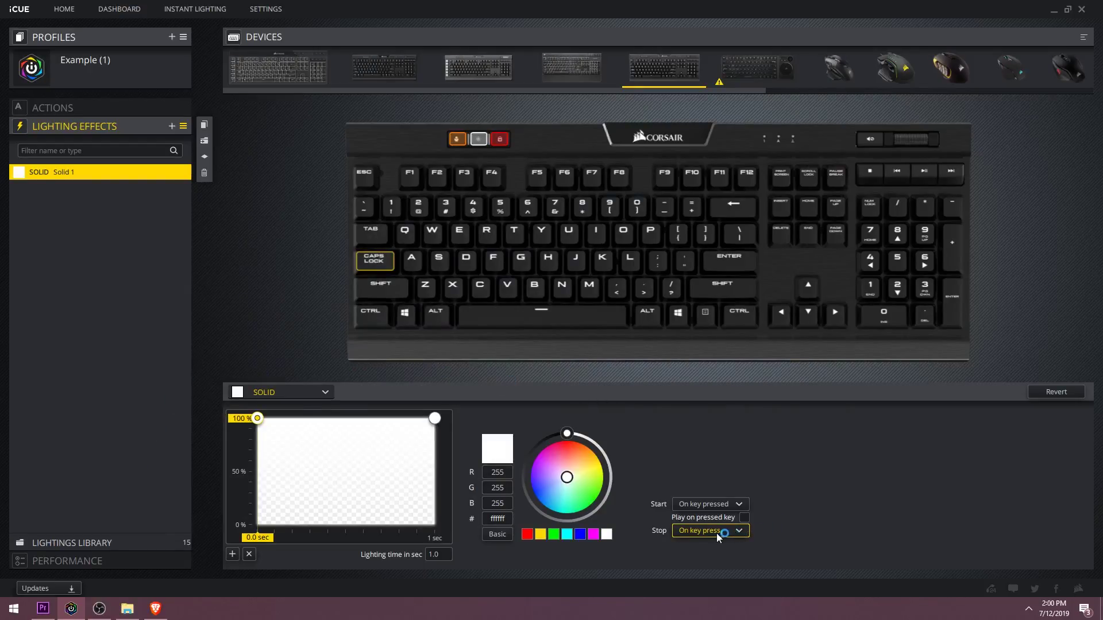
click(716, 533)
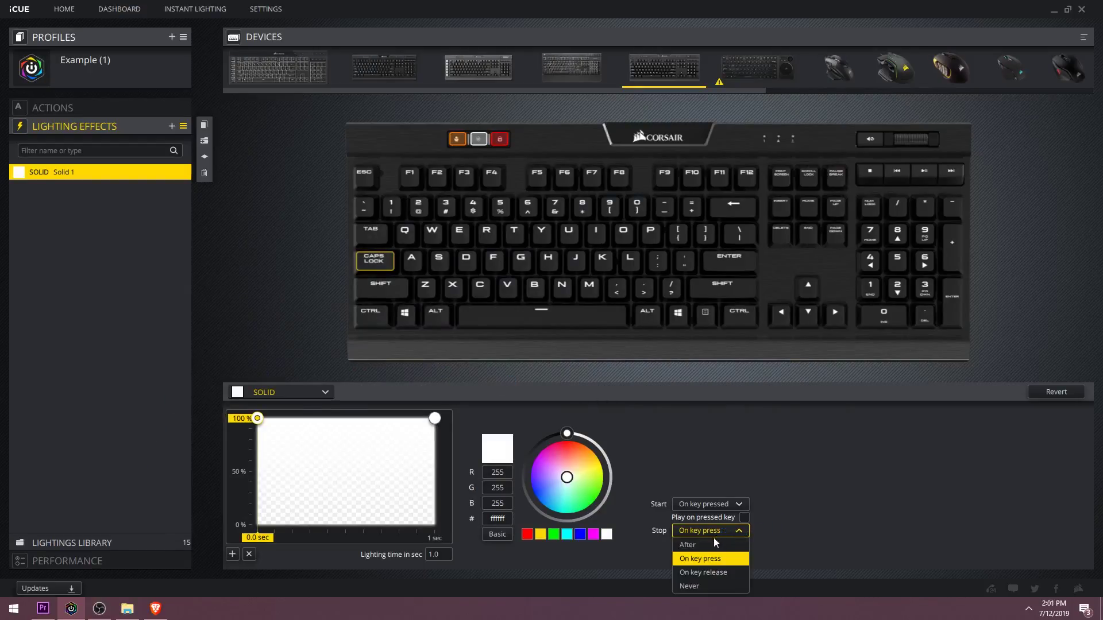
click(705, 544)
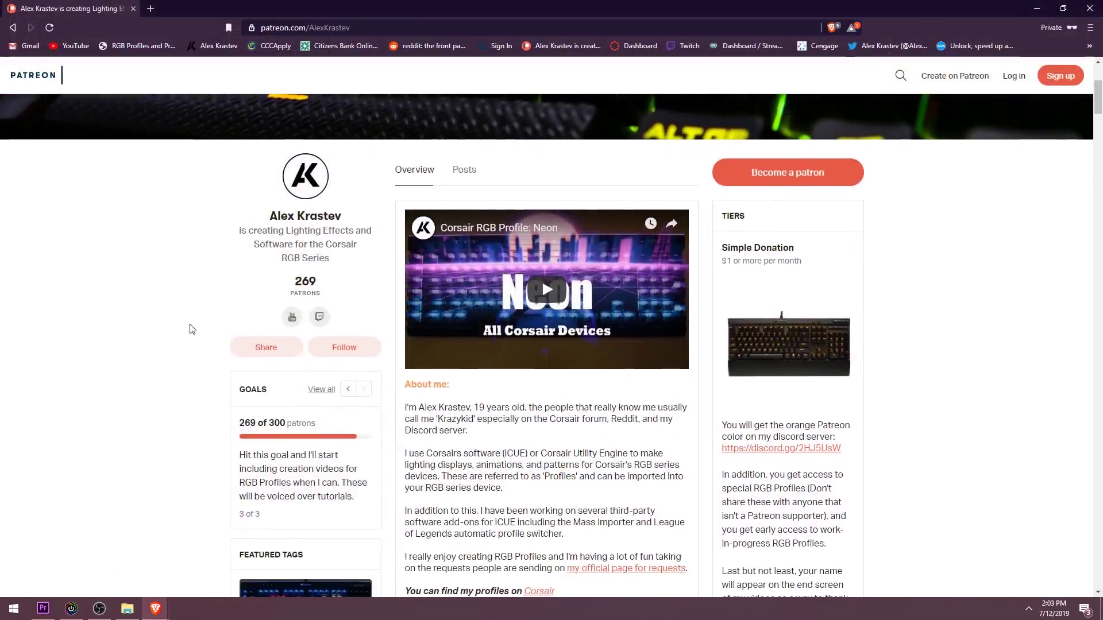
- Scroll the Patreon posts past Aurora and Fireworks down to Arcade Animations
scroll(174, 301, down, 2)
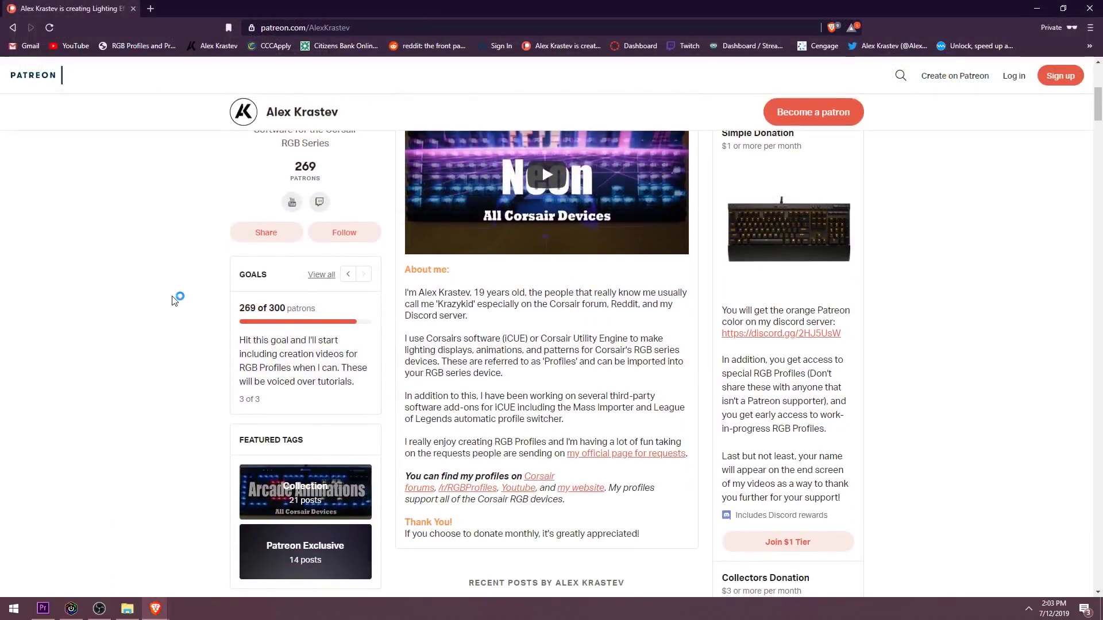
scroll(174, 301, down, 4)
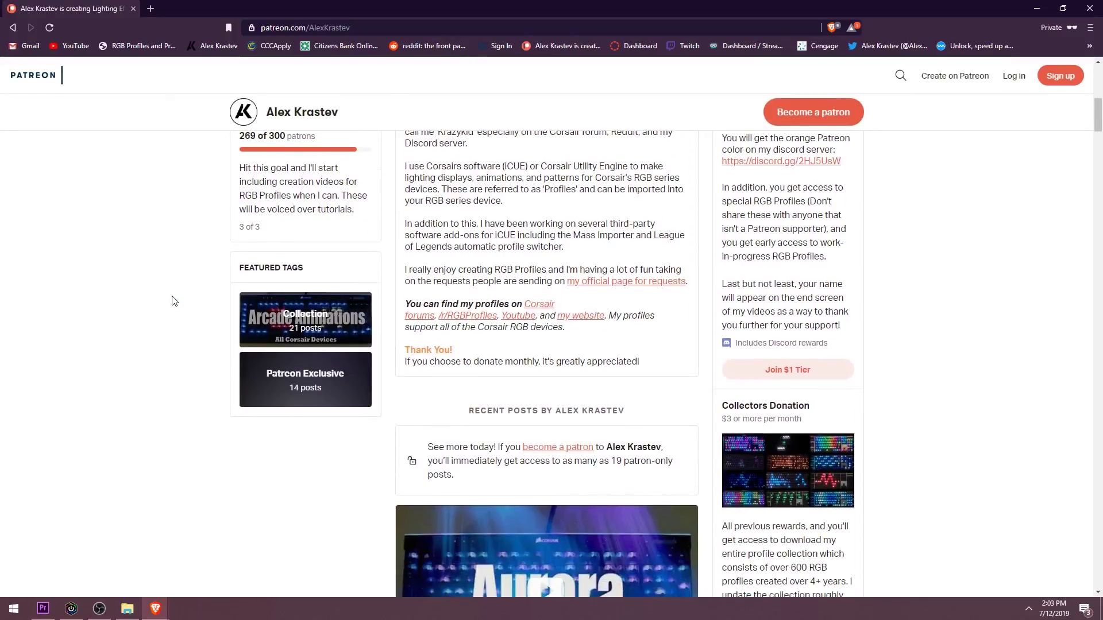
scroll(174, 301, down, 5)
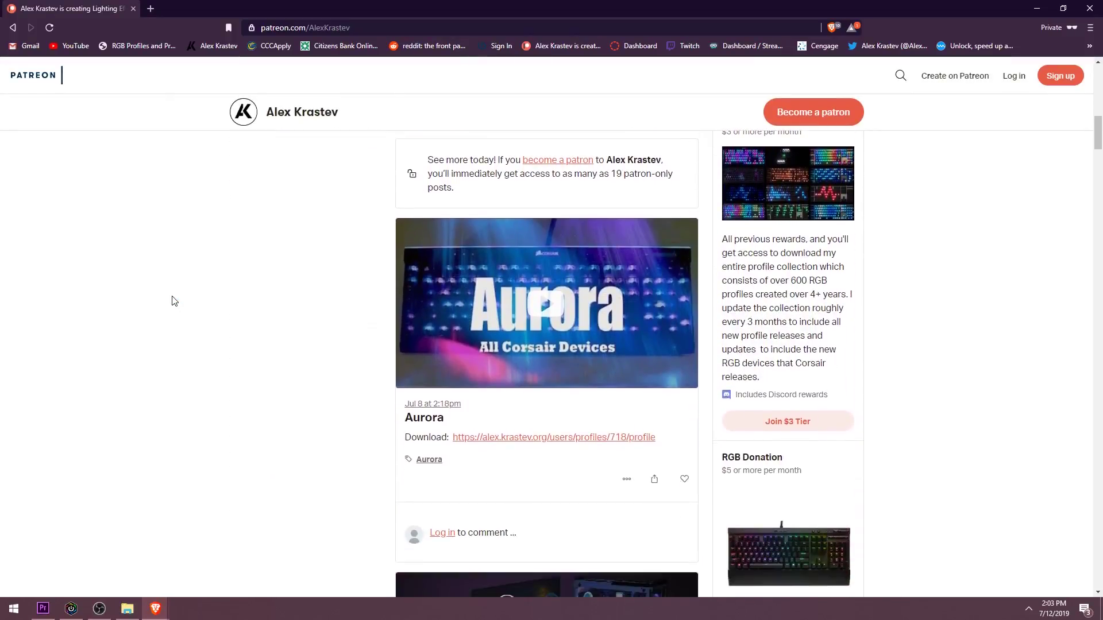
scroll(174, 301, down, 6)
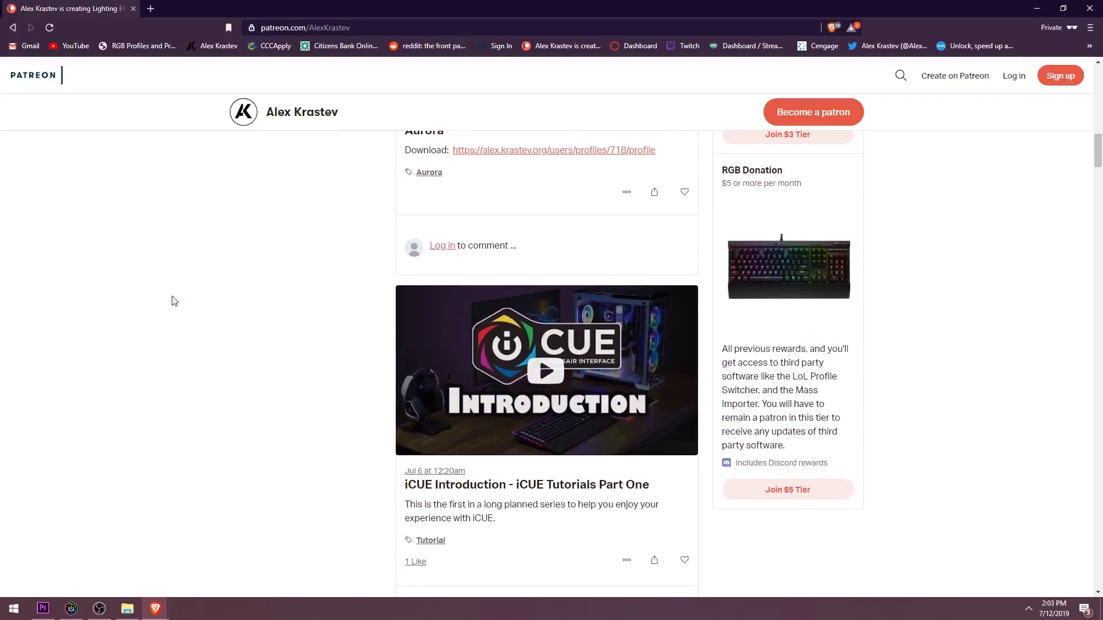
scroll(174, 301, down, 5)
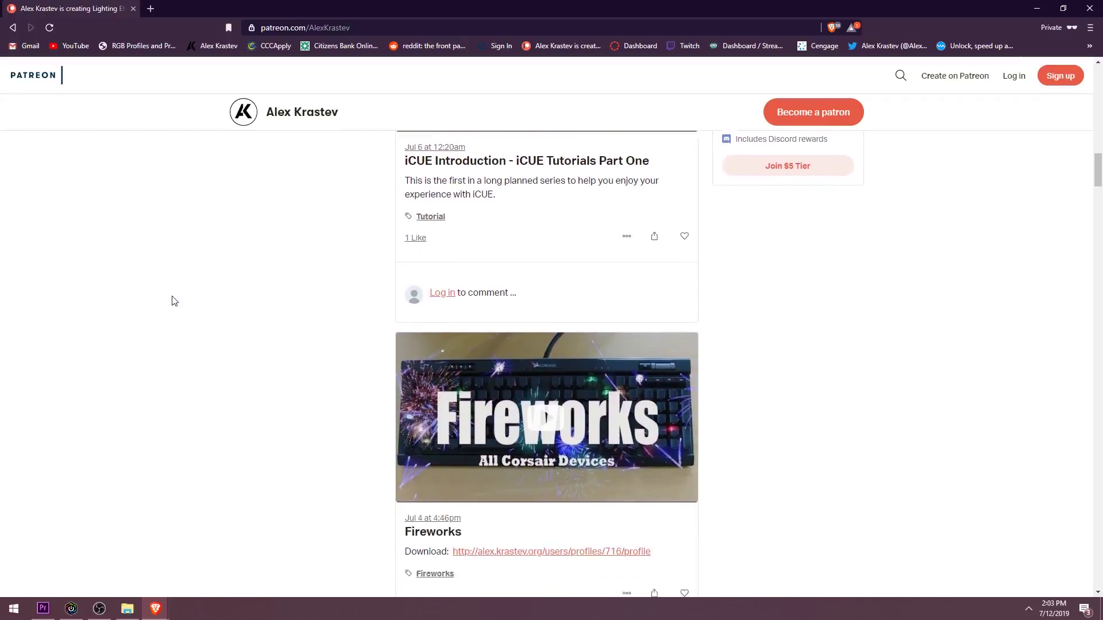
scroll(174, 301, down, 5)
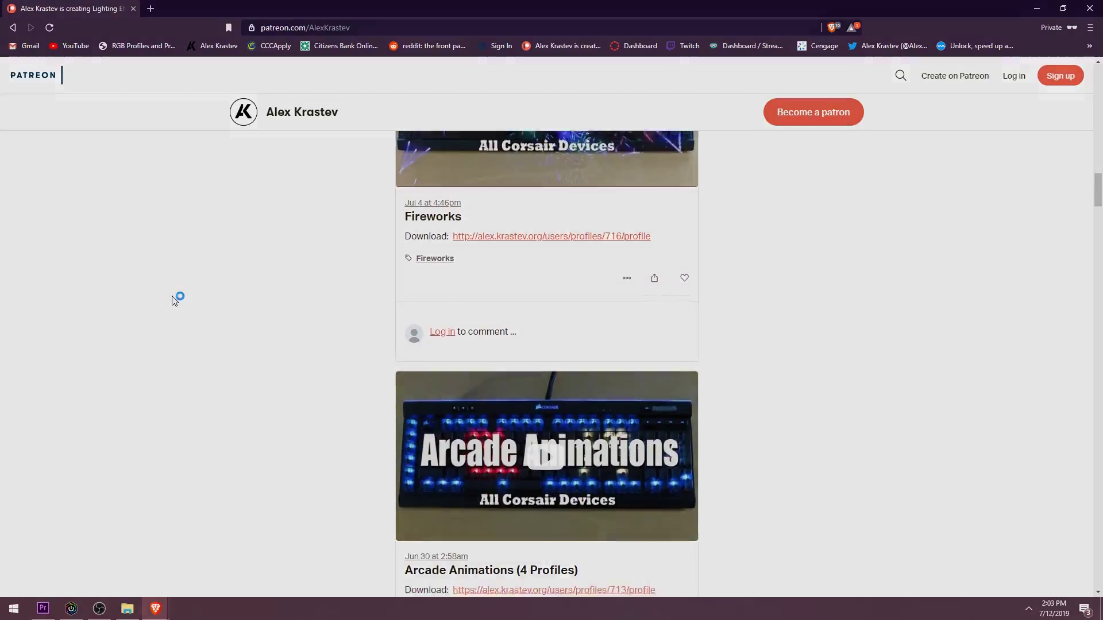